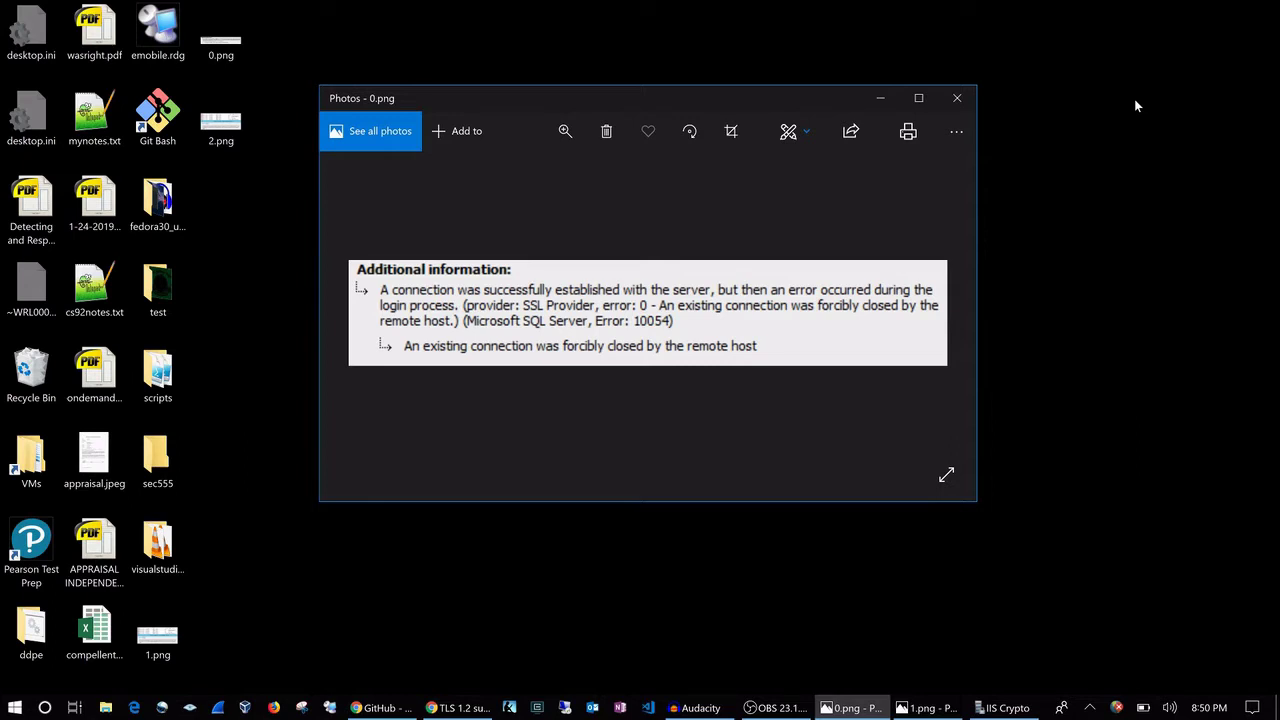
Step: Close the 0.png SQL Server connection error screenshot so the 1.png Schannel event shows
left_click(957, 97)
Step: Reposition, zoom and enlarge the Schannel Event 36888 screenshot to read it, then close Photos
left_click(908, 708)
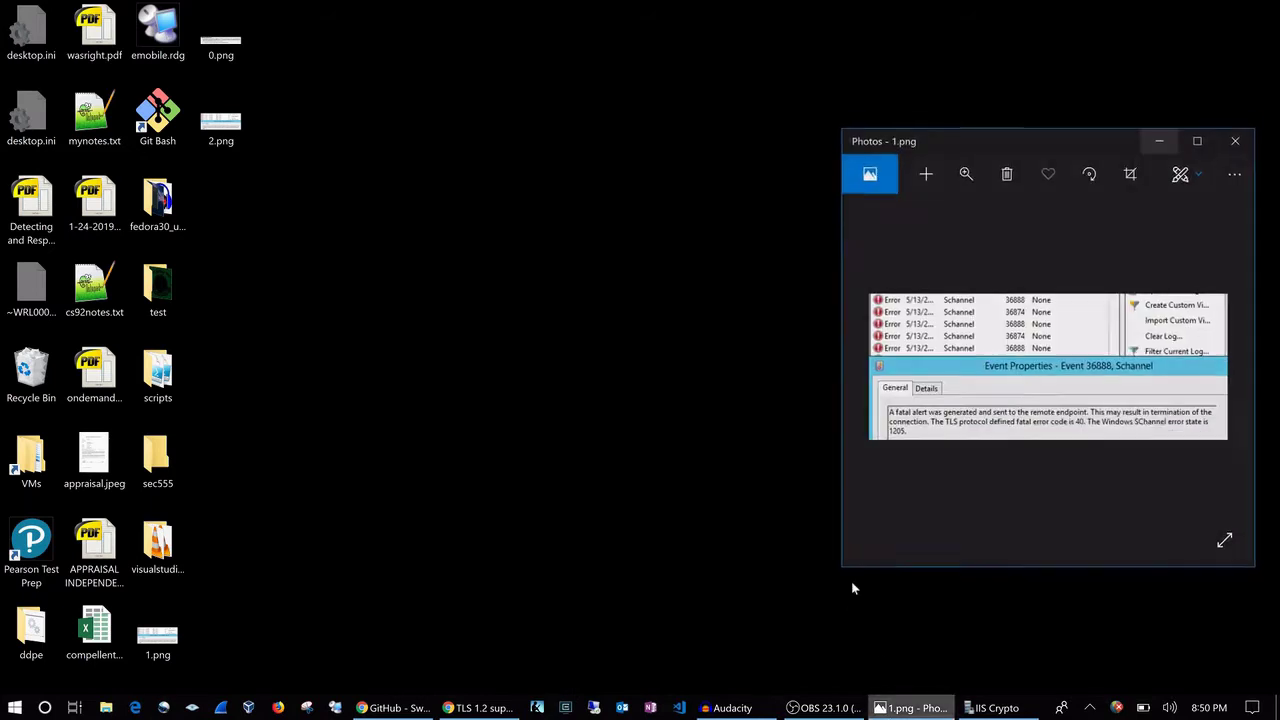
left_click_drag(975, 150, 575, 52)
left_click(566, 71)
left_click_drag(497, 113, 553, 113)
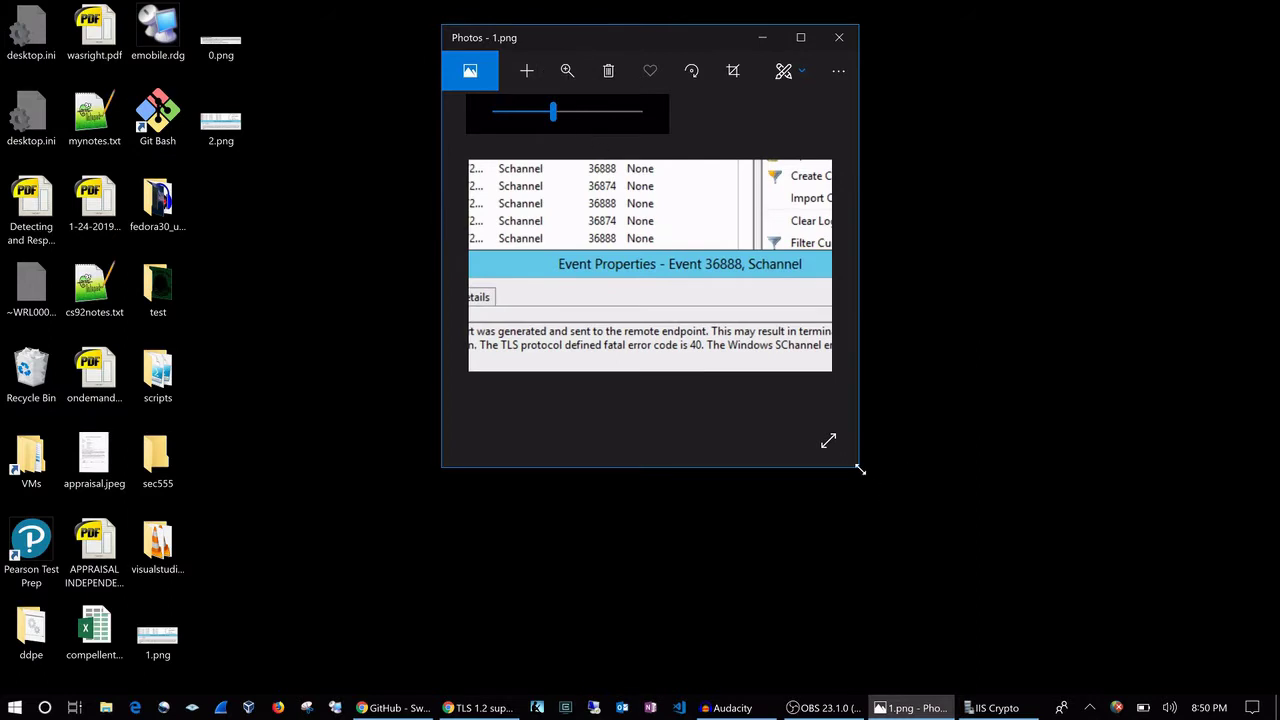
left_click_drag(860, 469, 1134, 649)
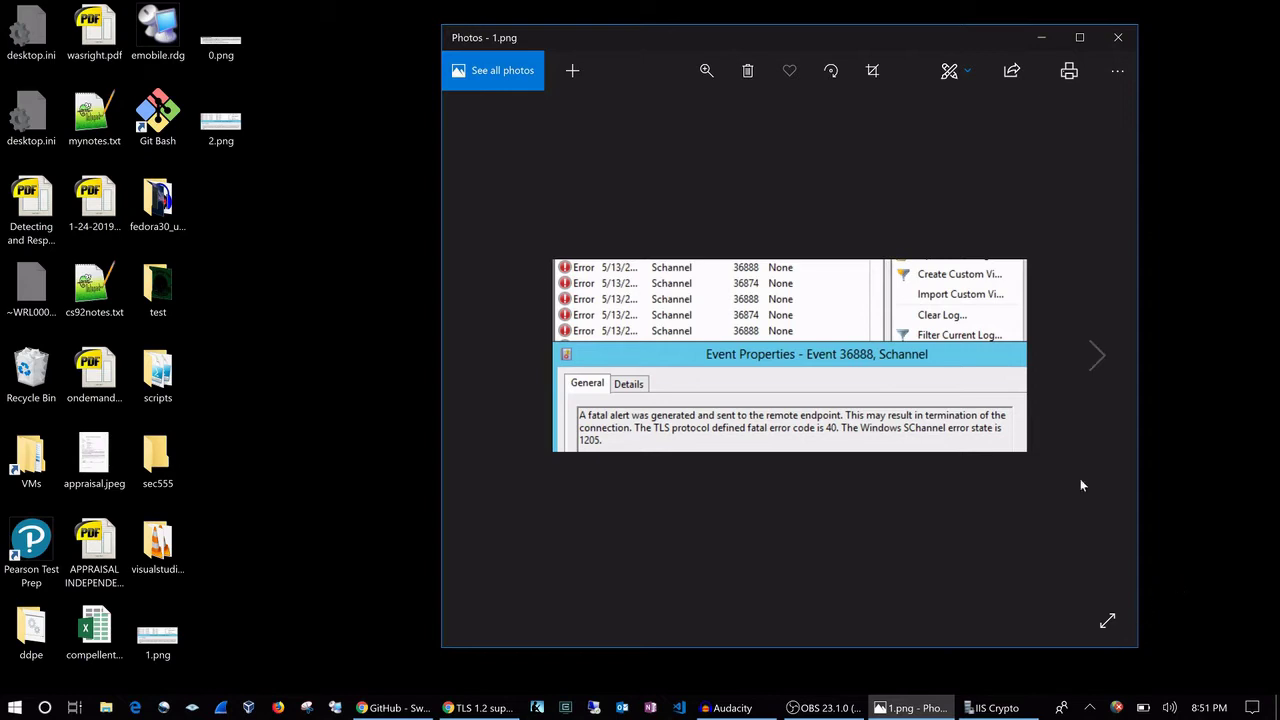
left_click(1117, 37)
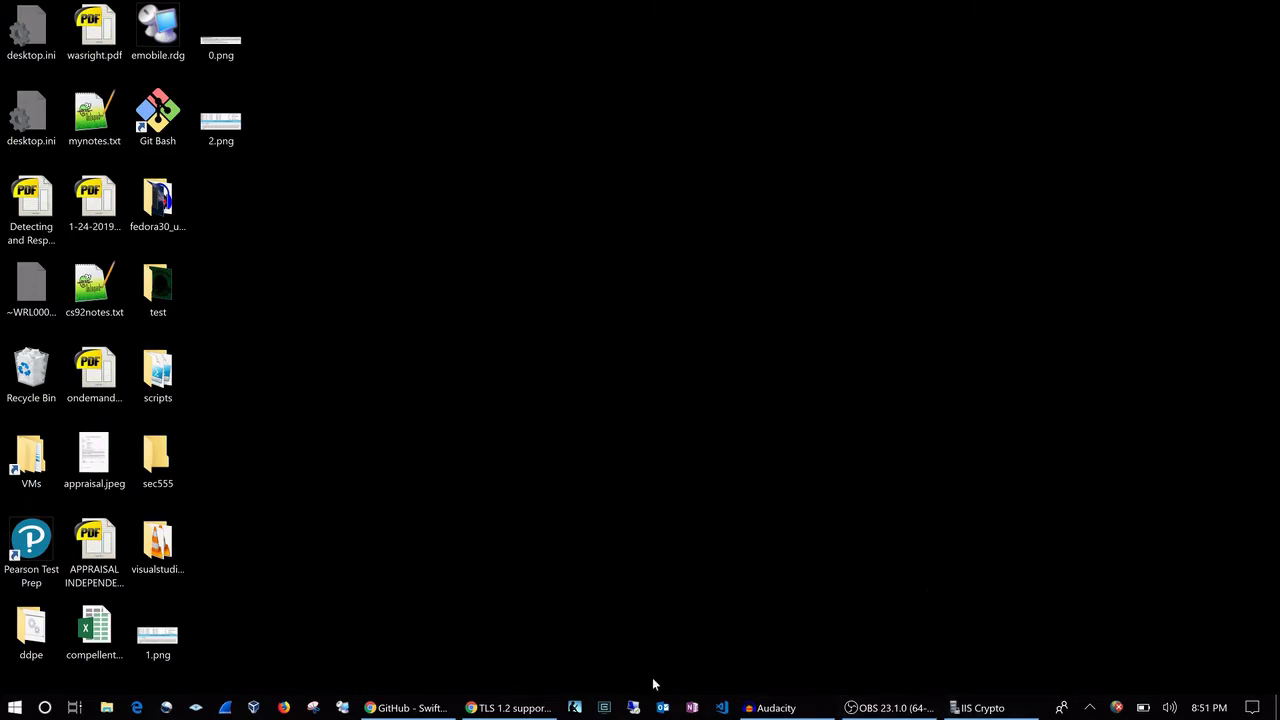
Step: Maximize Chrome on the 'TLS 1.2 support for Microsoft SQL Server' article and review its build table
left_click(508, 707)
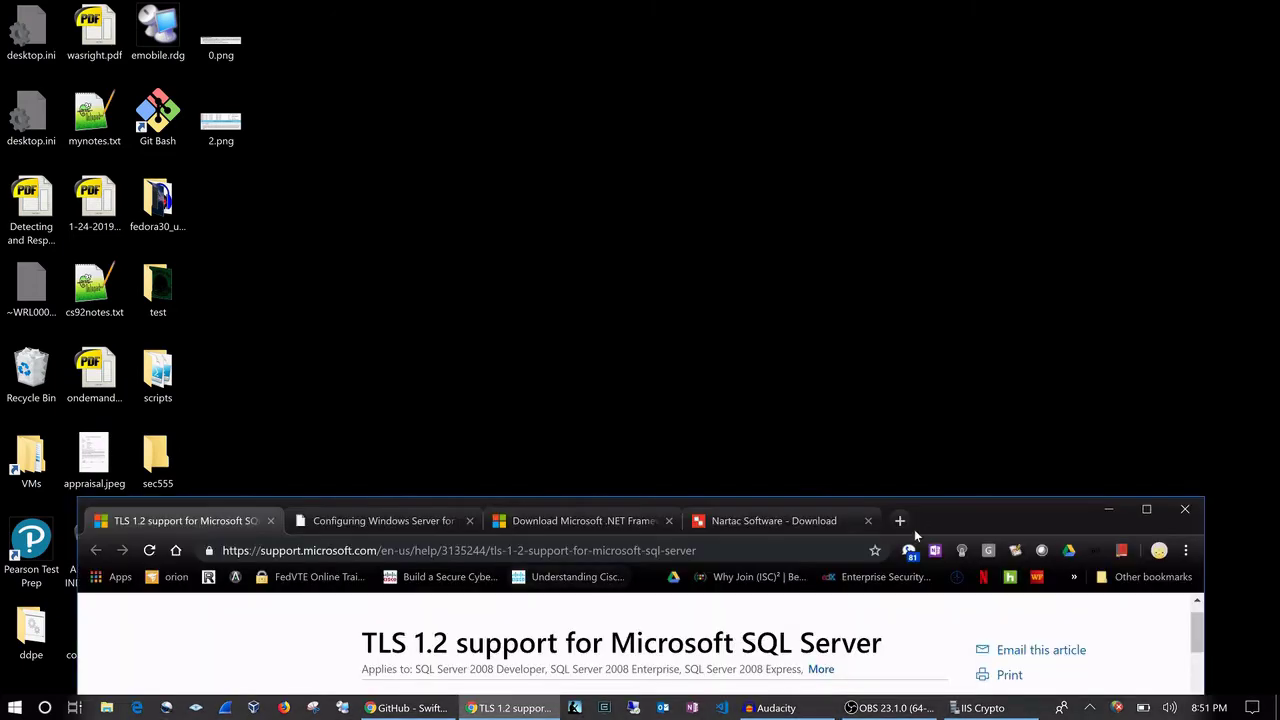
double_click(978, 506)
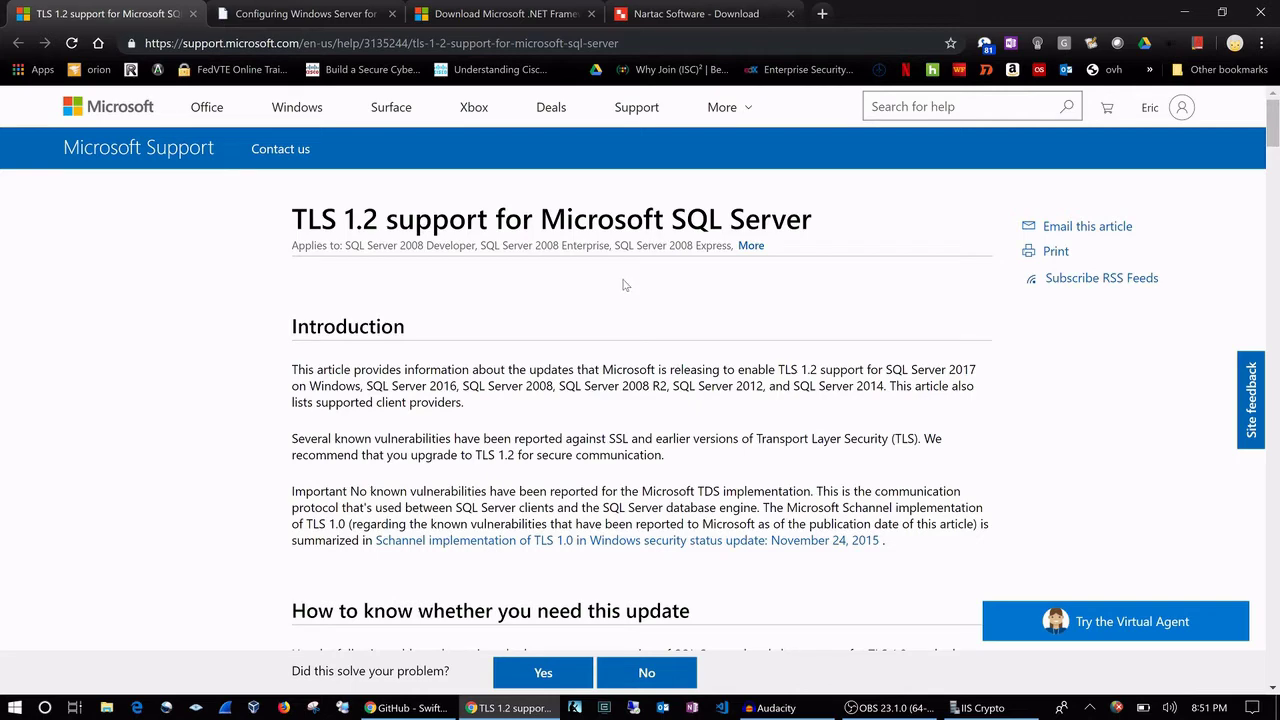
scroll(736, 337, "down", 3)
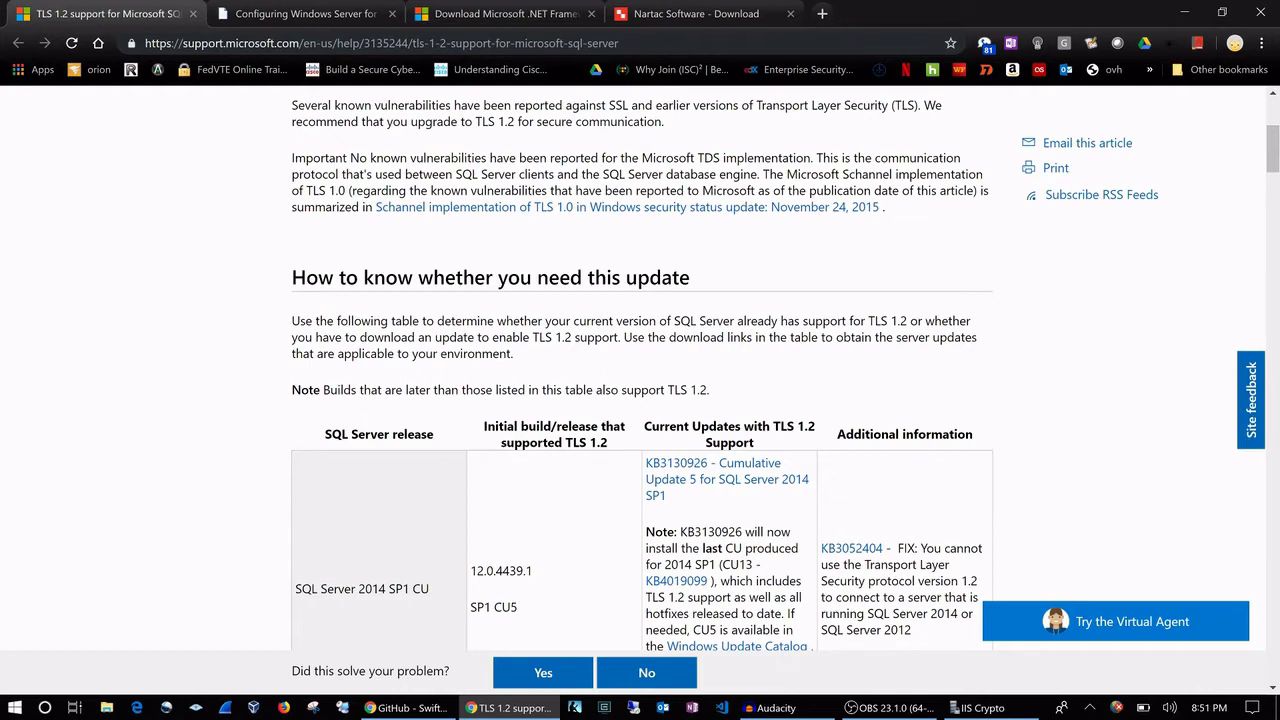
scroll(732, 242, "up", 4)
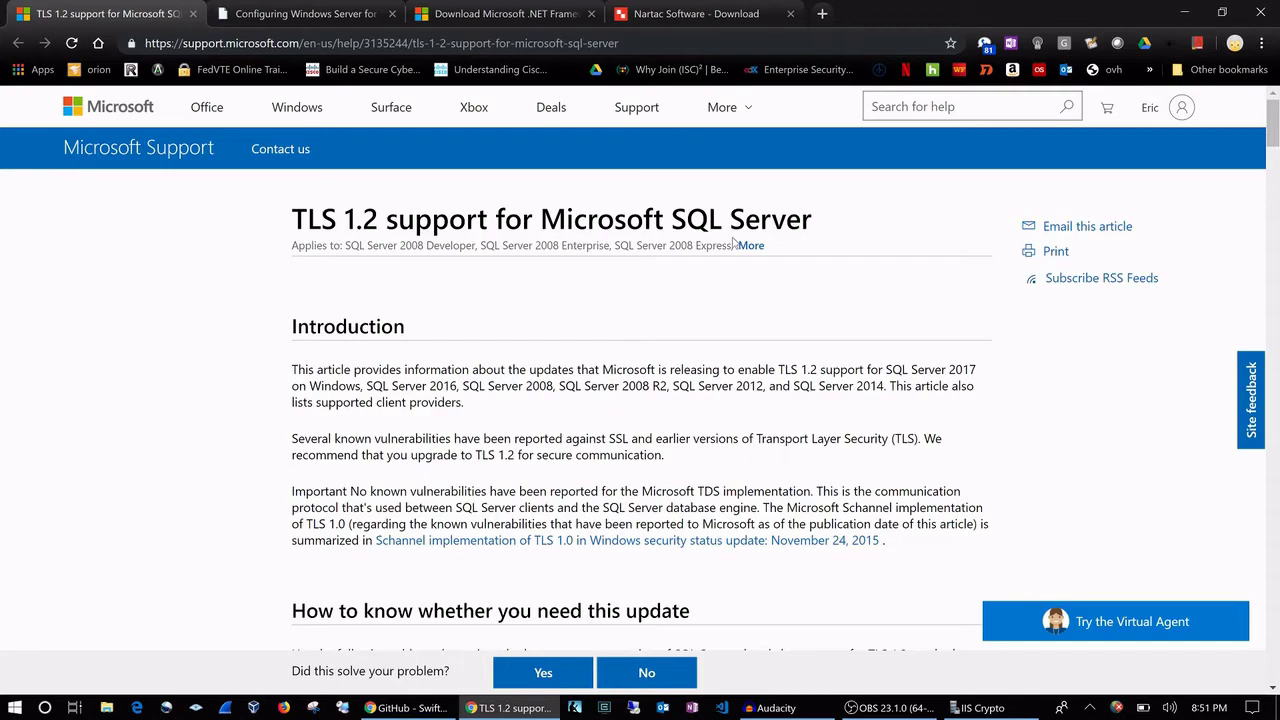
scroll(733, 241, "down", 15)
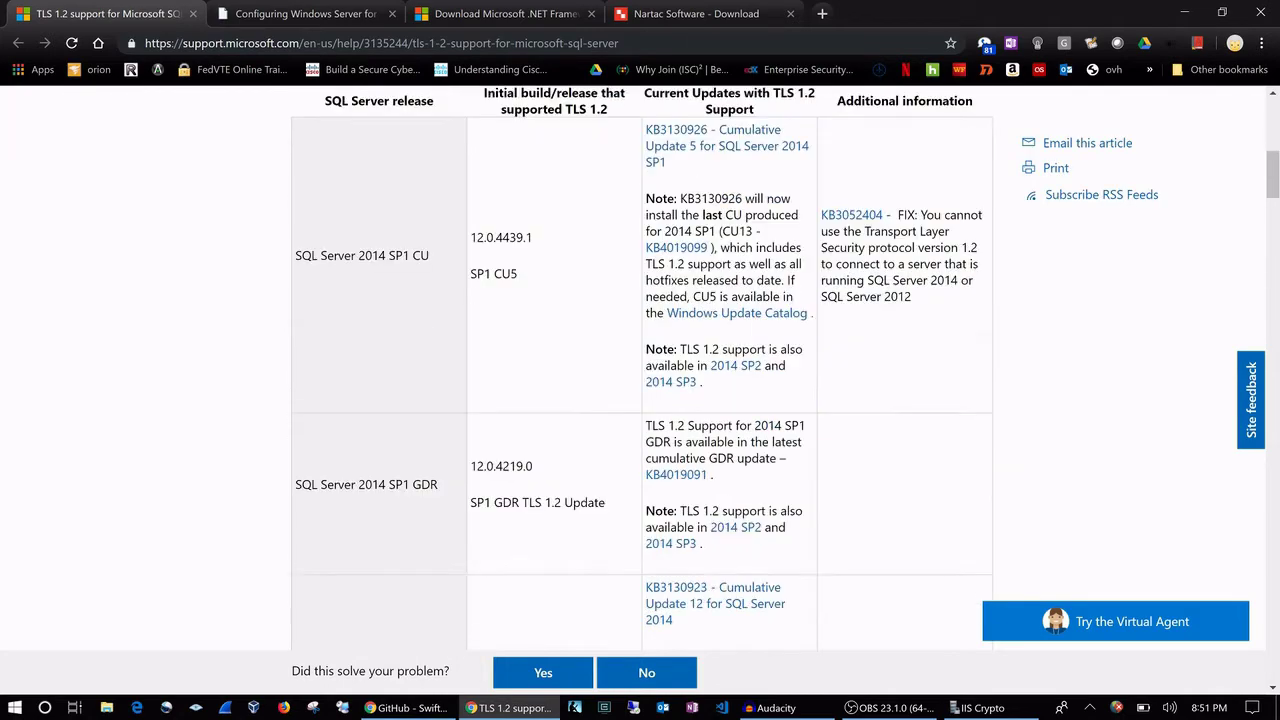
scroll(740, 250, "down", 3)
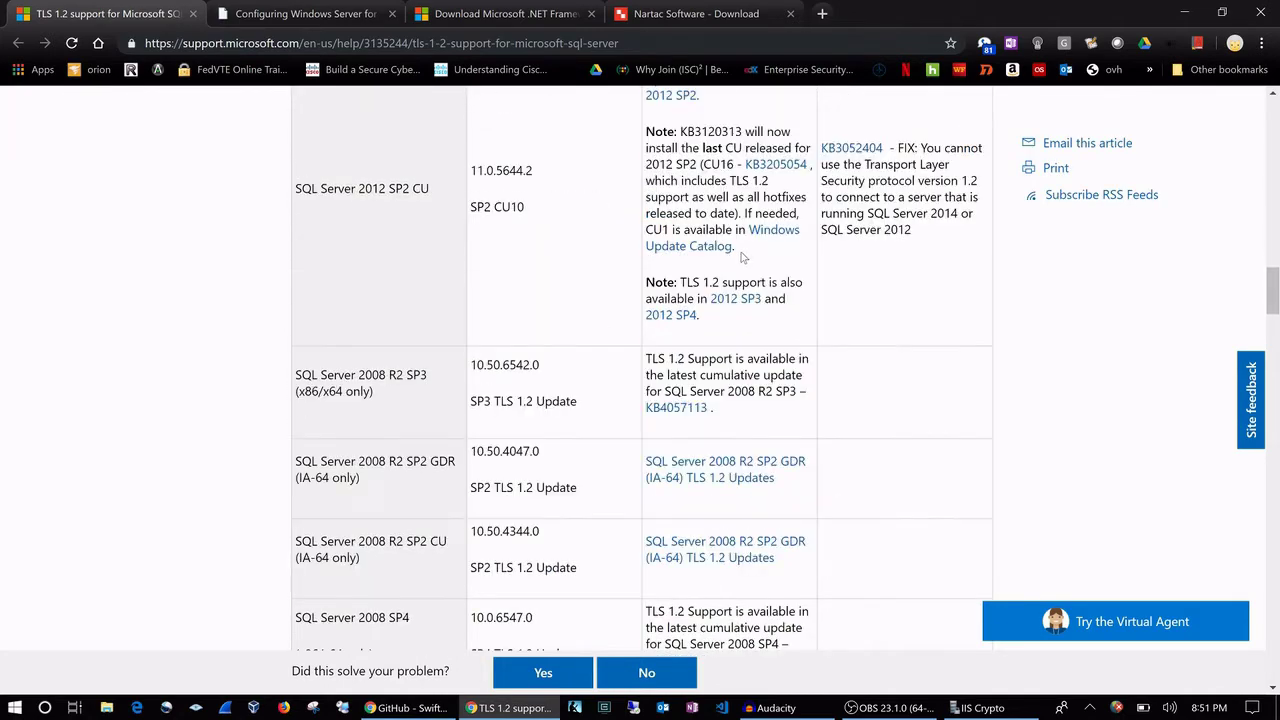
scroll(740, 250, "down", 3)
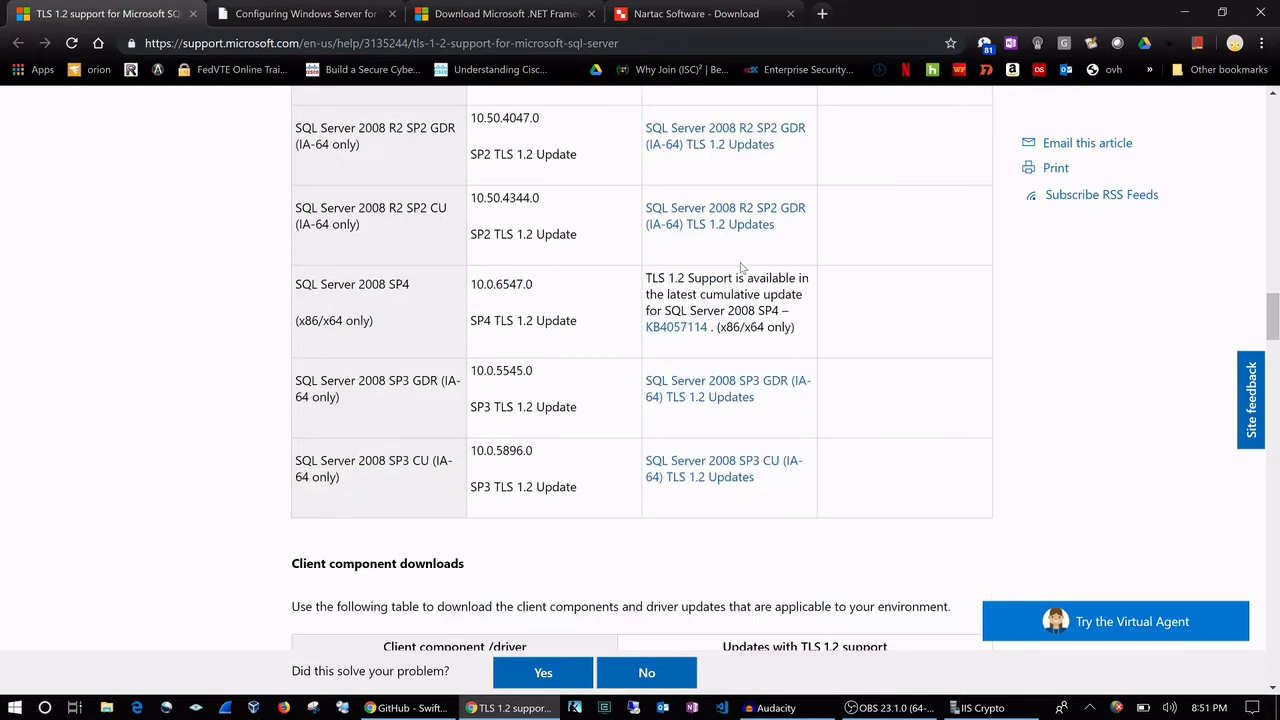
scroll(741, 267, "up", 3)
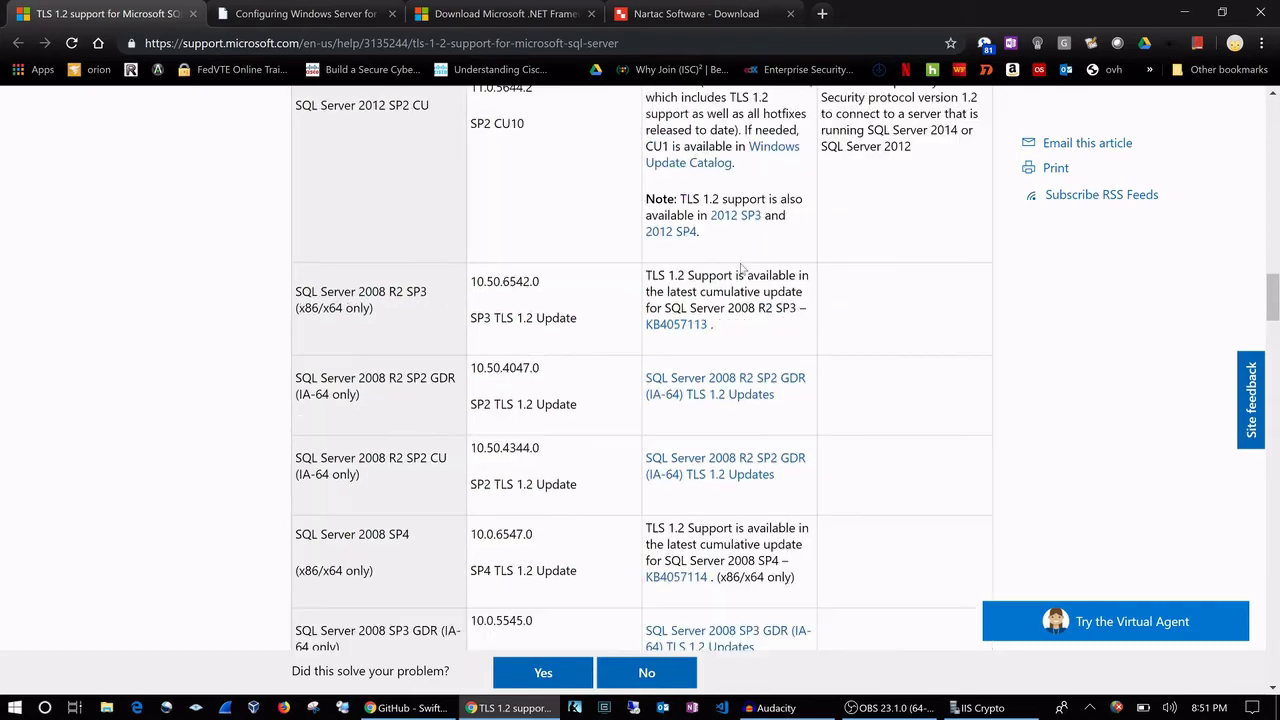
scroll(630, 280, "up", 3)
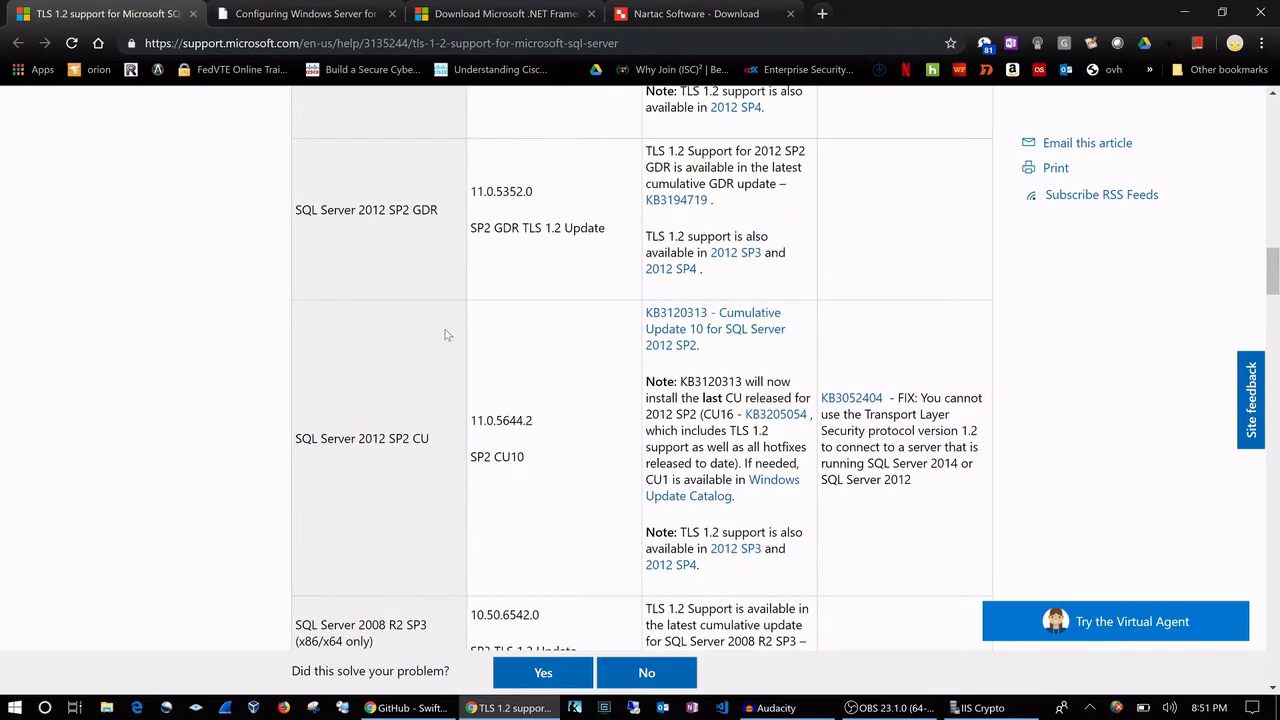
scroll(430, 410, "up", 10)
scroll(430, 410, "up", 6)
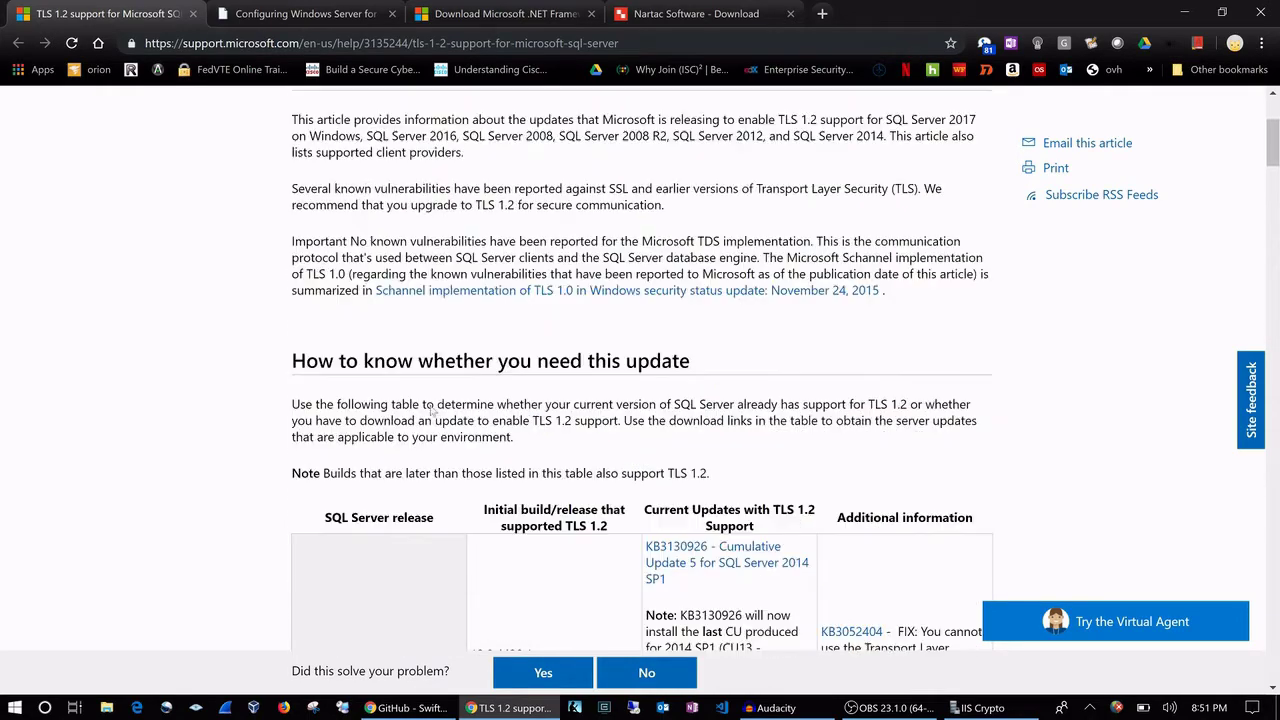
scroll(466, 427, "down", 7)
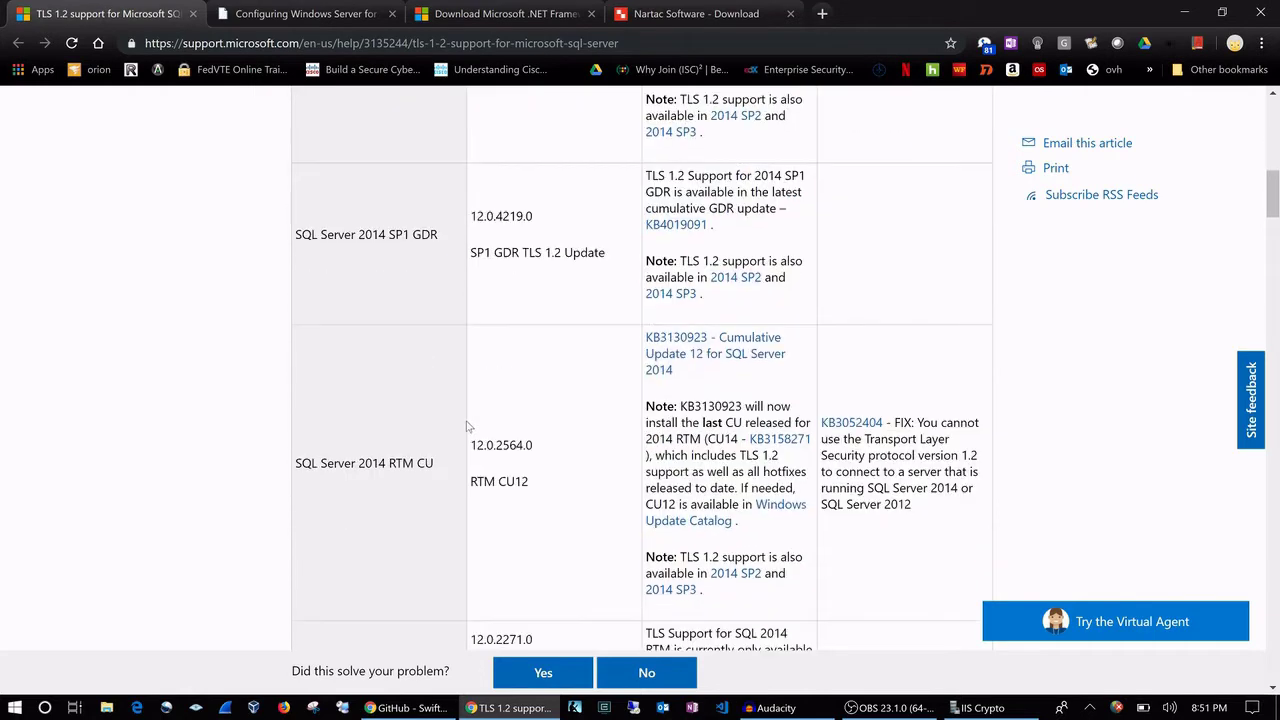
scroll(466, 427, "down", 1)
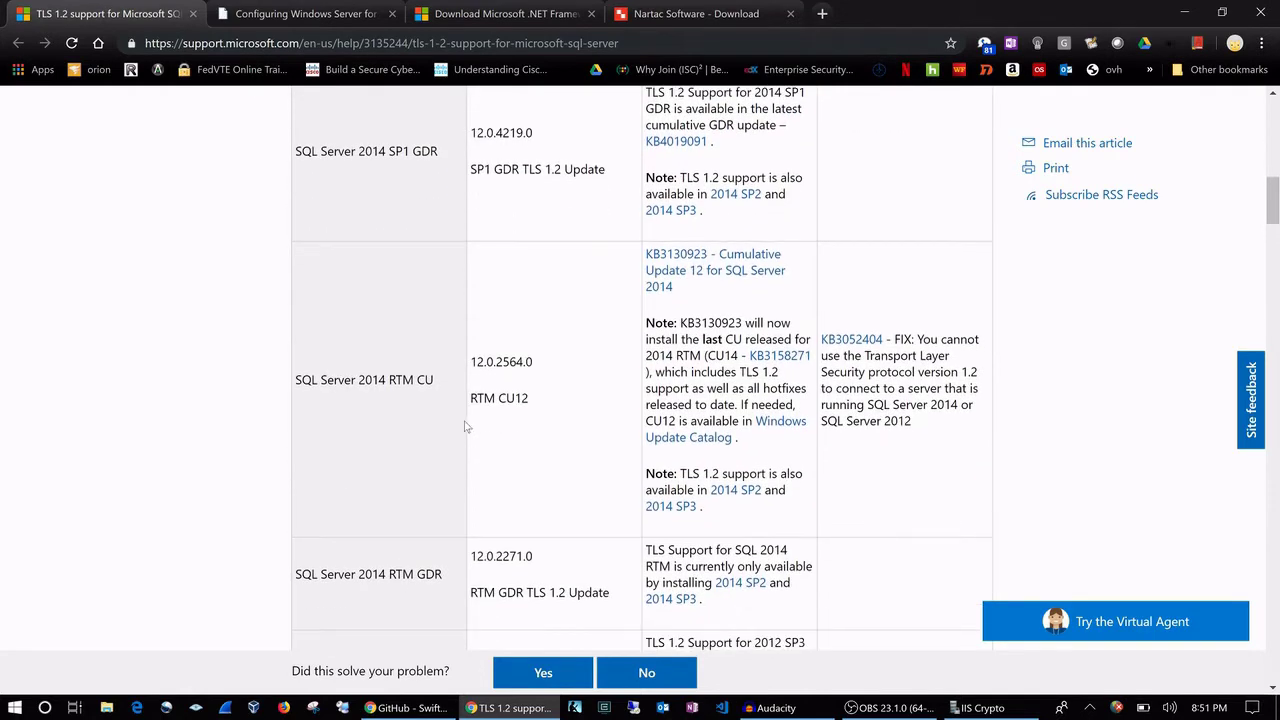
scroll(465, 427, "down", 3)
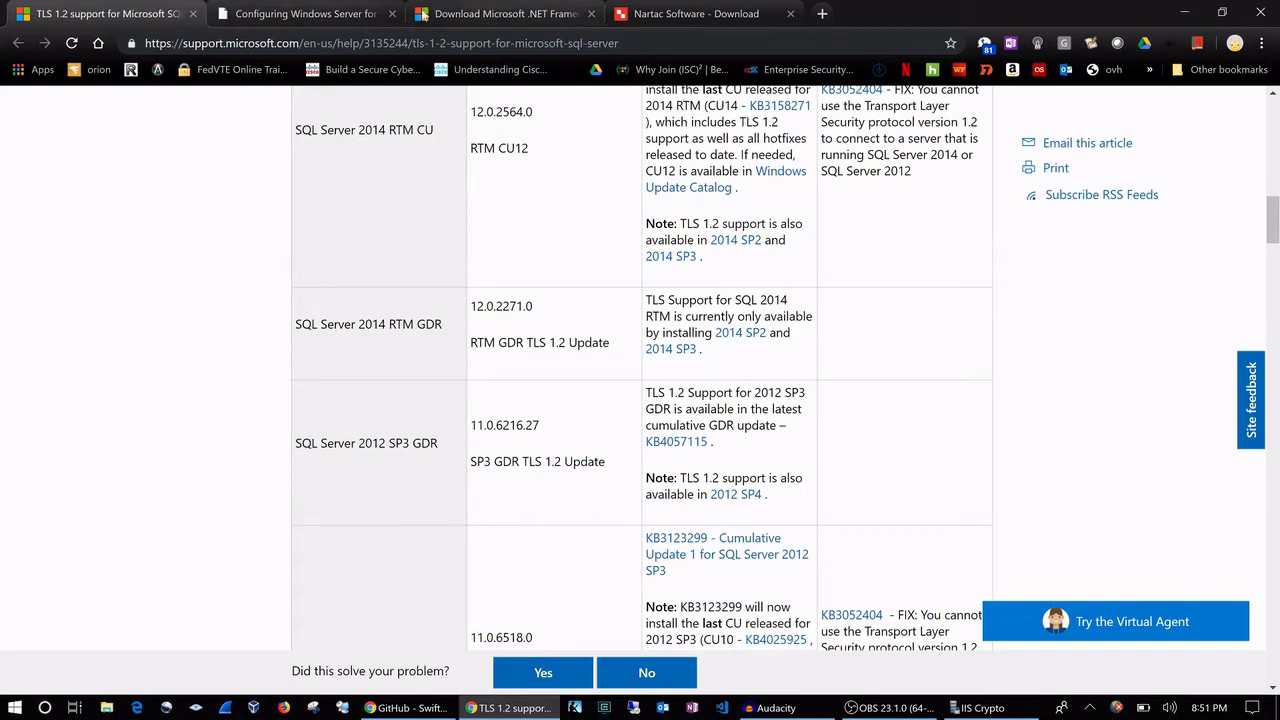
Step: Switch to the .NET Framework 4.6.2 Offline Installer download page and look it over
left_click(503, 10)
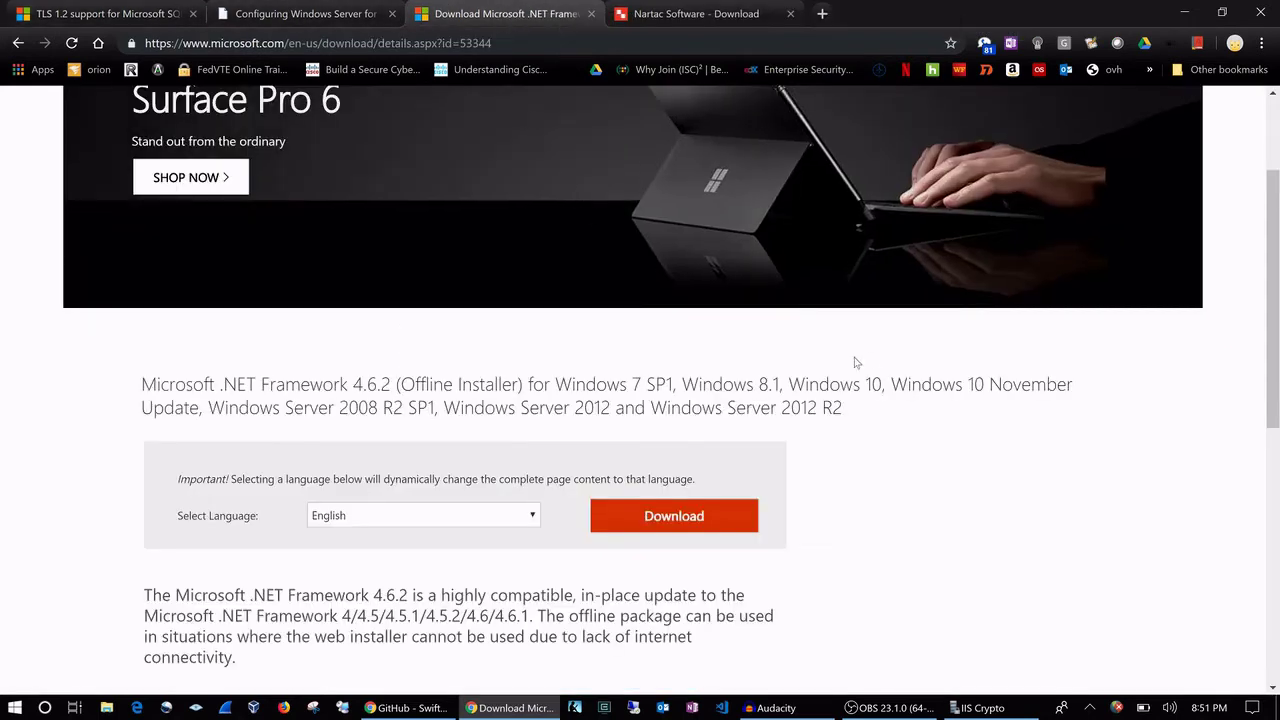
scroll(957, 400, "down", 2)
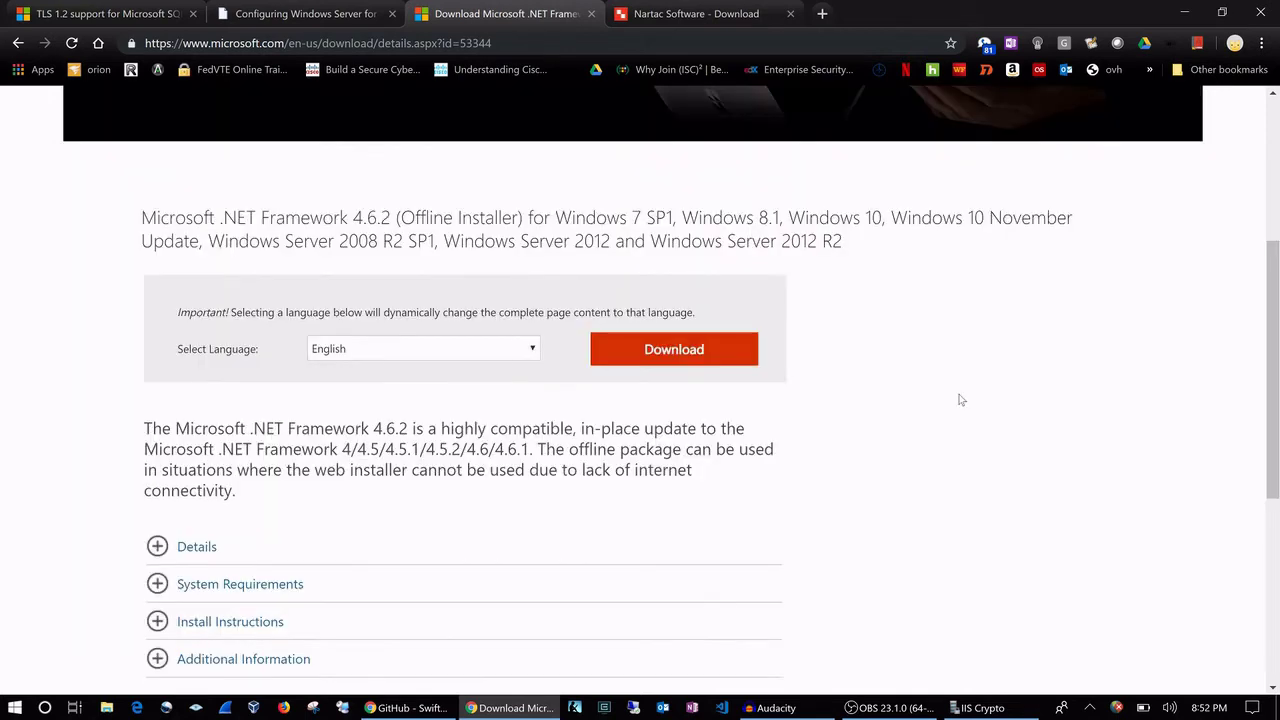
scroll(960, 400, "up", 1)
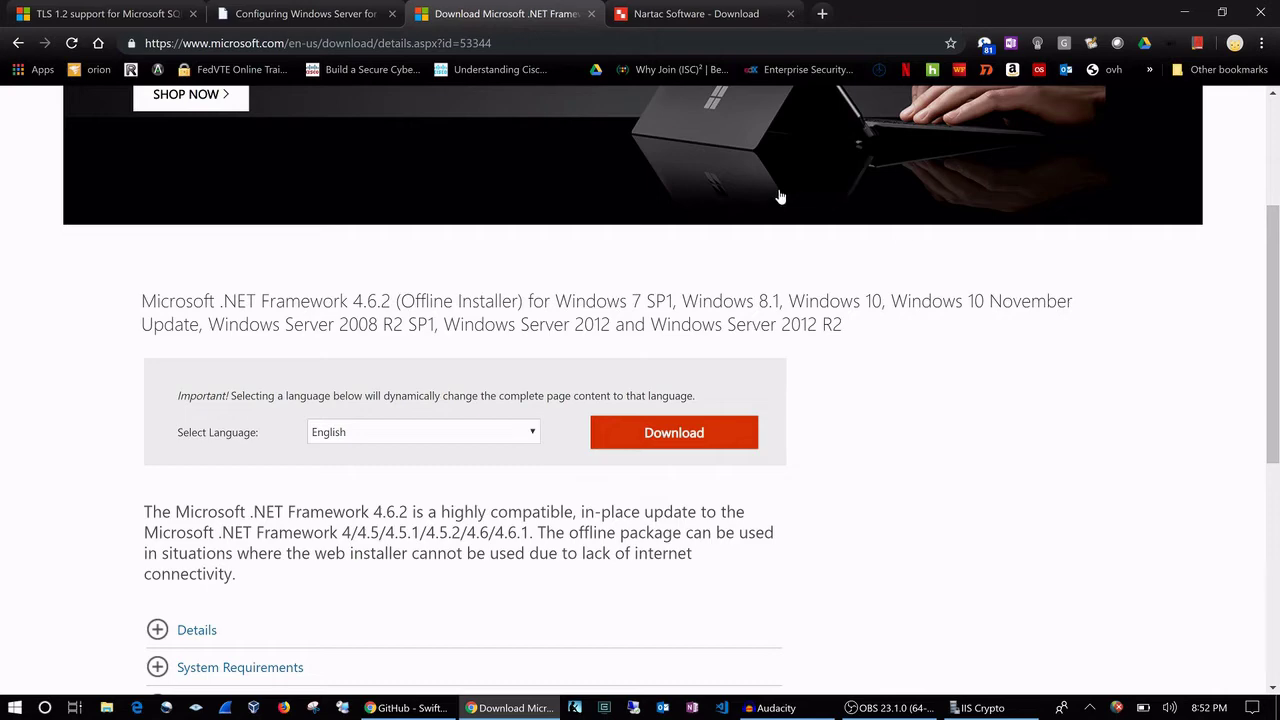
Step: Switch to the Crestron 'Configuring Windows Server for TLS 1.2' article and scroll through it
left_click(343, 9)
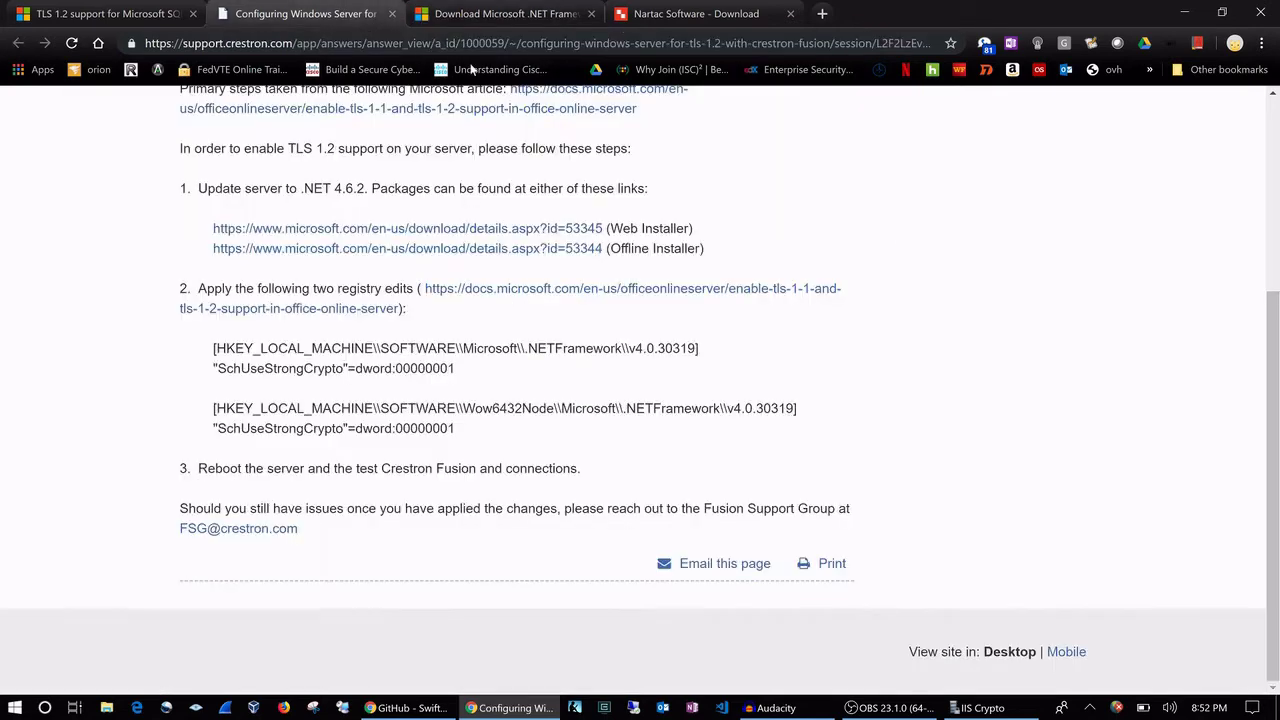
scroll(812, 251, "up", 2)
scroll(812, 251, "up", 1)
scroll(810, 251, "down", 3)
scroll(815, 250, "up", 2)
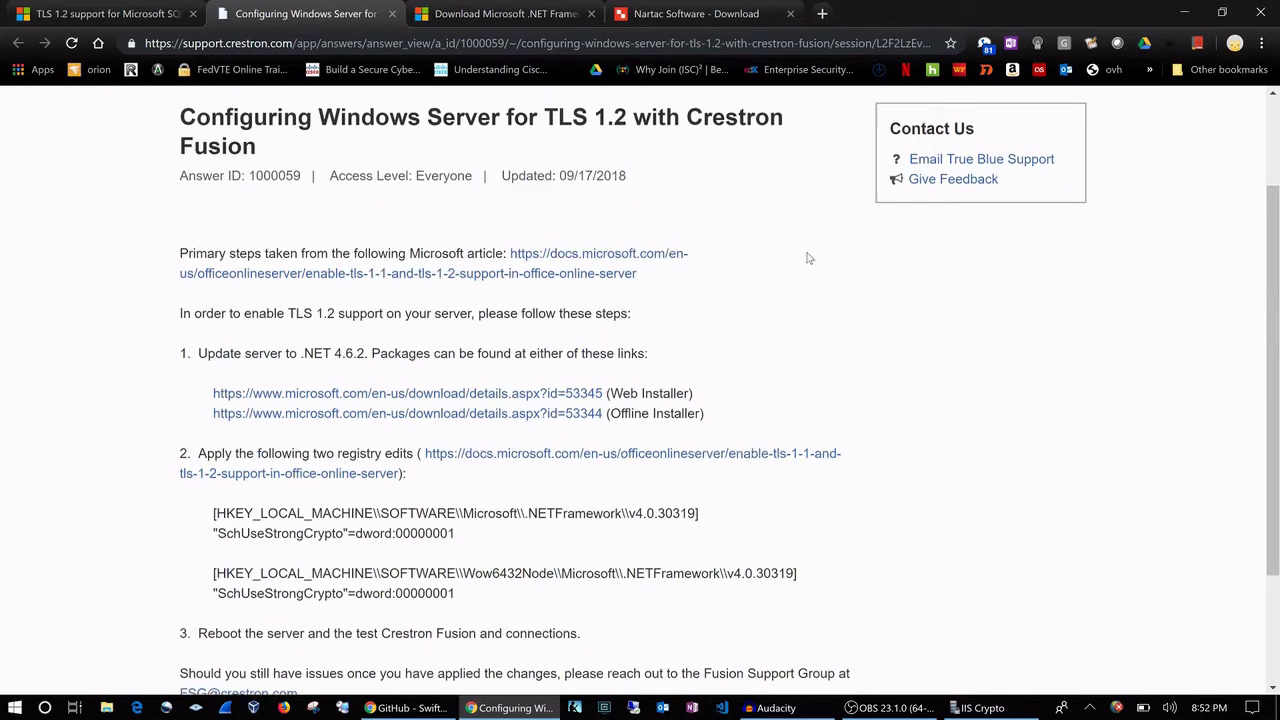
scroll(810, 258, "down", 2)
Step: Highlight the two SchUseStrongCrypto=dword:00000001 registry blocks twice, clearing the selection each time
left_click_drag(466, 437, 177, 354)
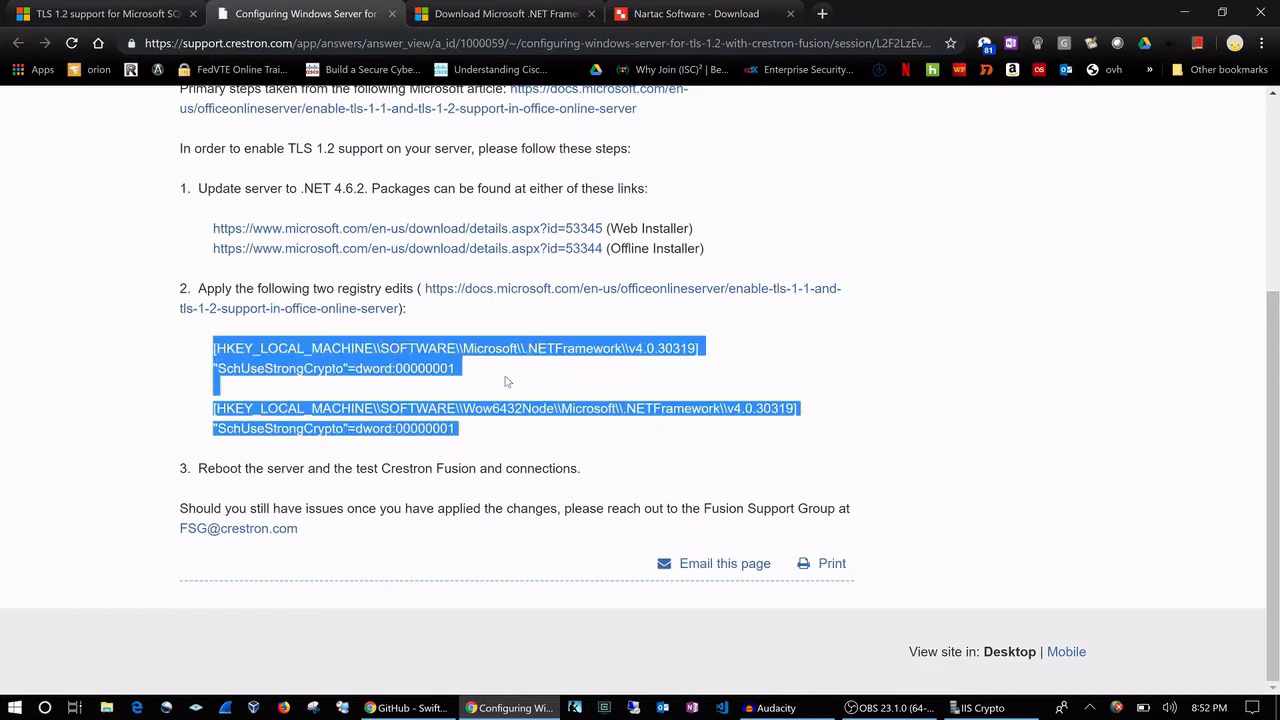
left_click(647, 382)
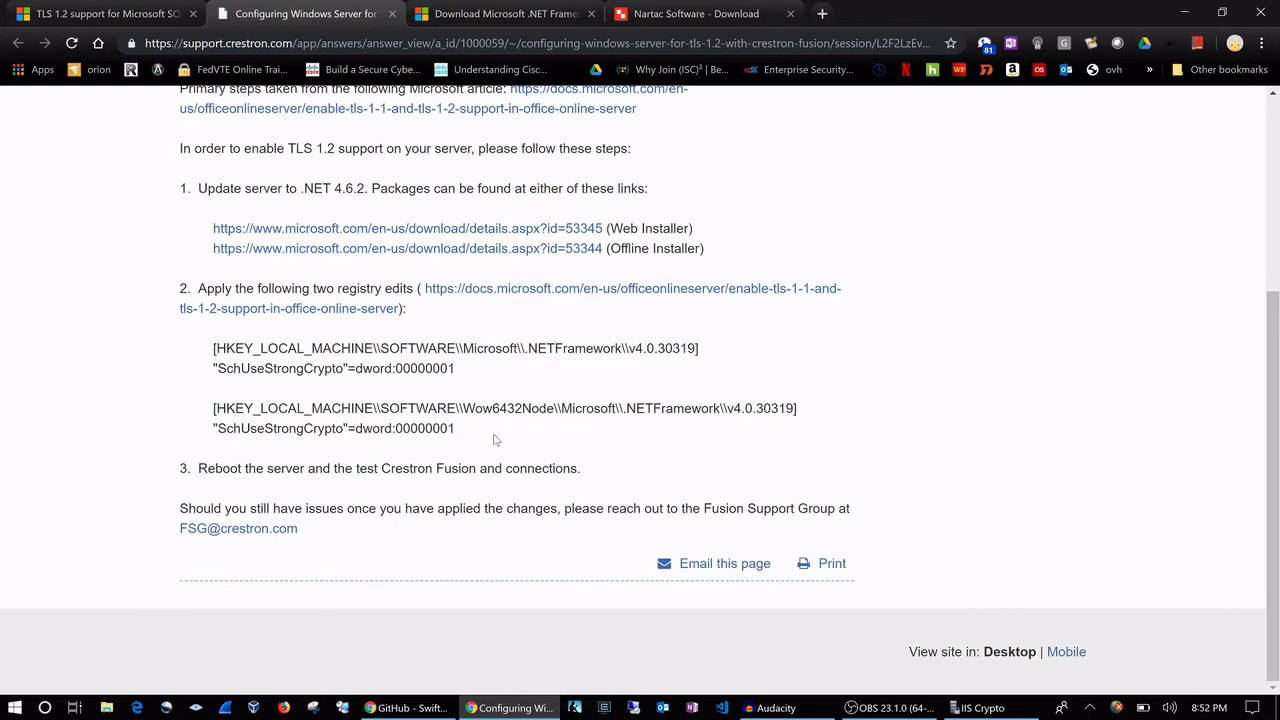
left_click_drag(493, 440, 212, 352)
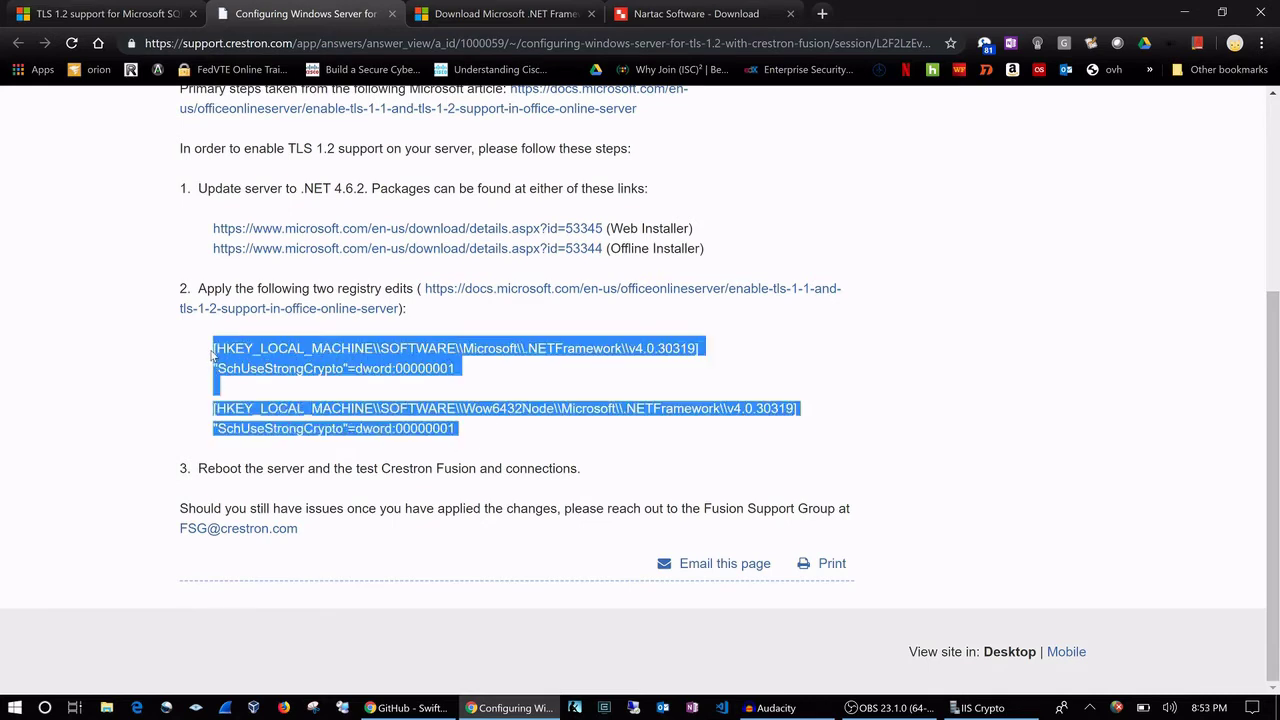
left_click(659, 393)
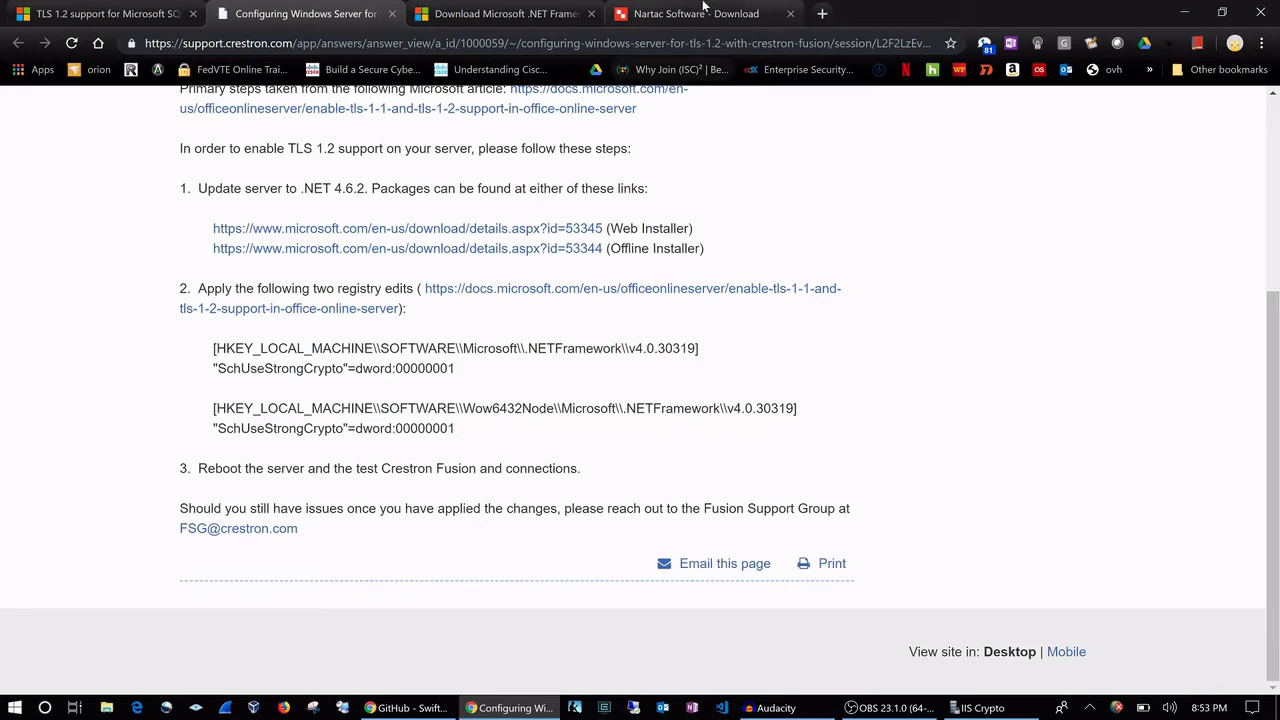
Step: Show the Nartac IIS Crypto 3.0 download page in a restored Chrome window and open IIS Crypto's jump list
left_click(703, 10)
scroll(625, 315, "up", 5)
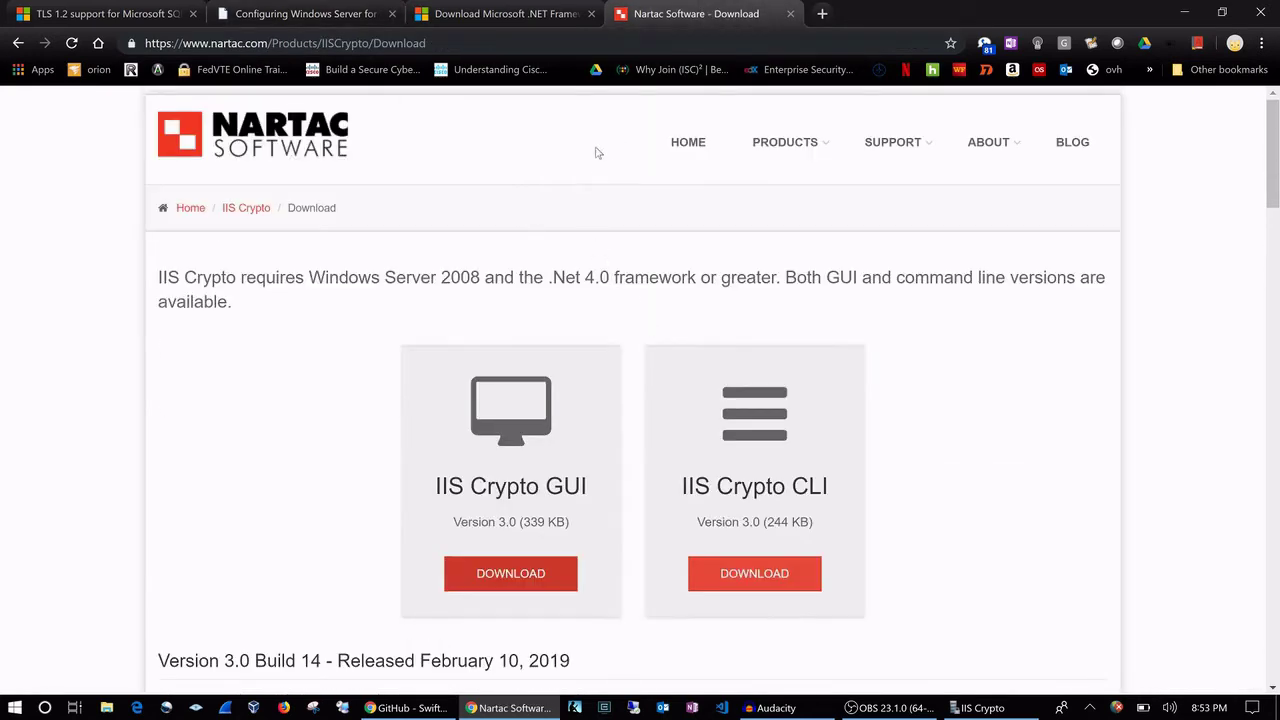
left_click_drag(936, 6, 885, 15)
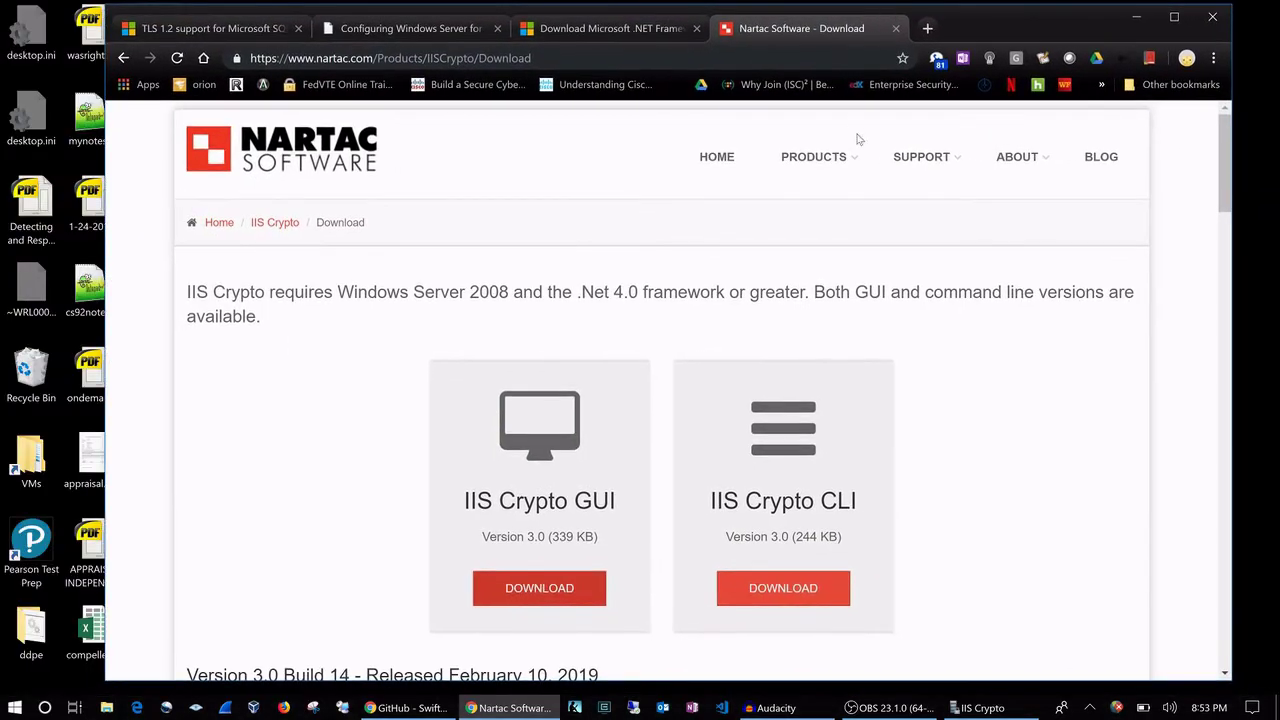
scroll(1010, 308, "down", 3)
scroll(1010, 308, "up", 2)
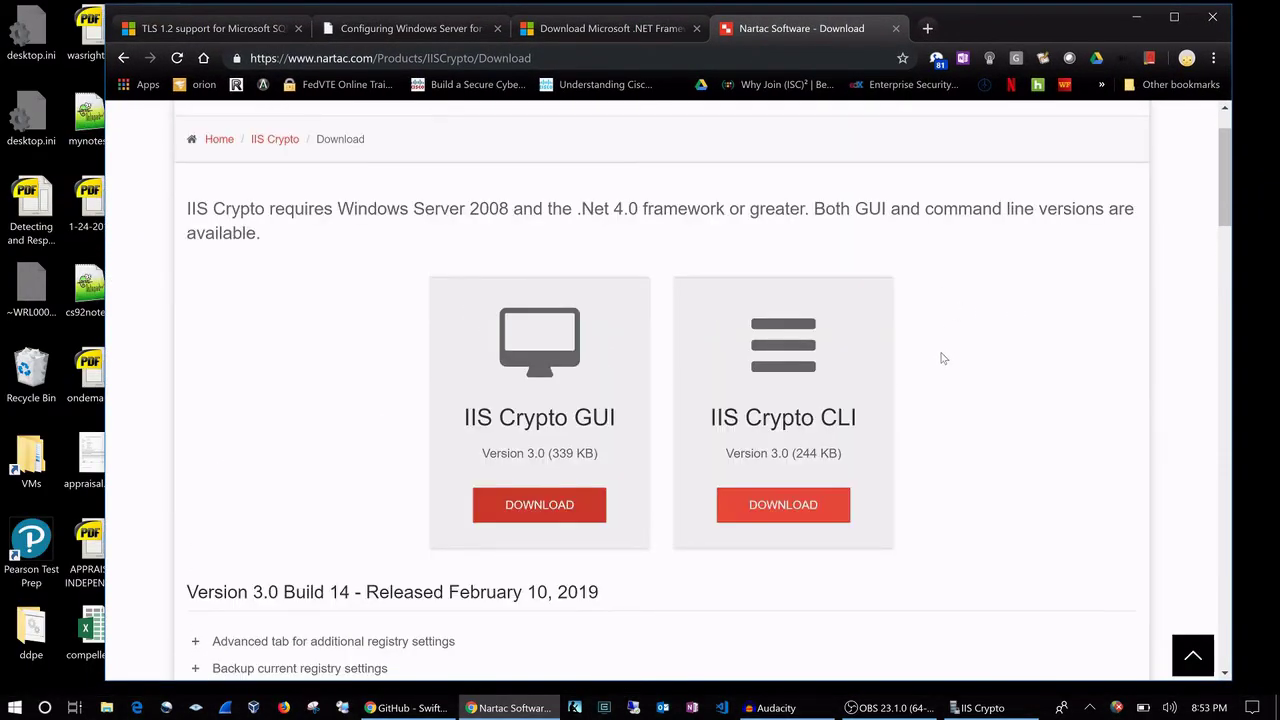
right_click(993, 709)
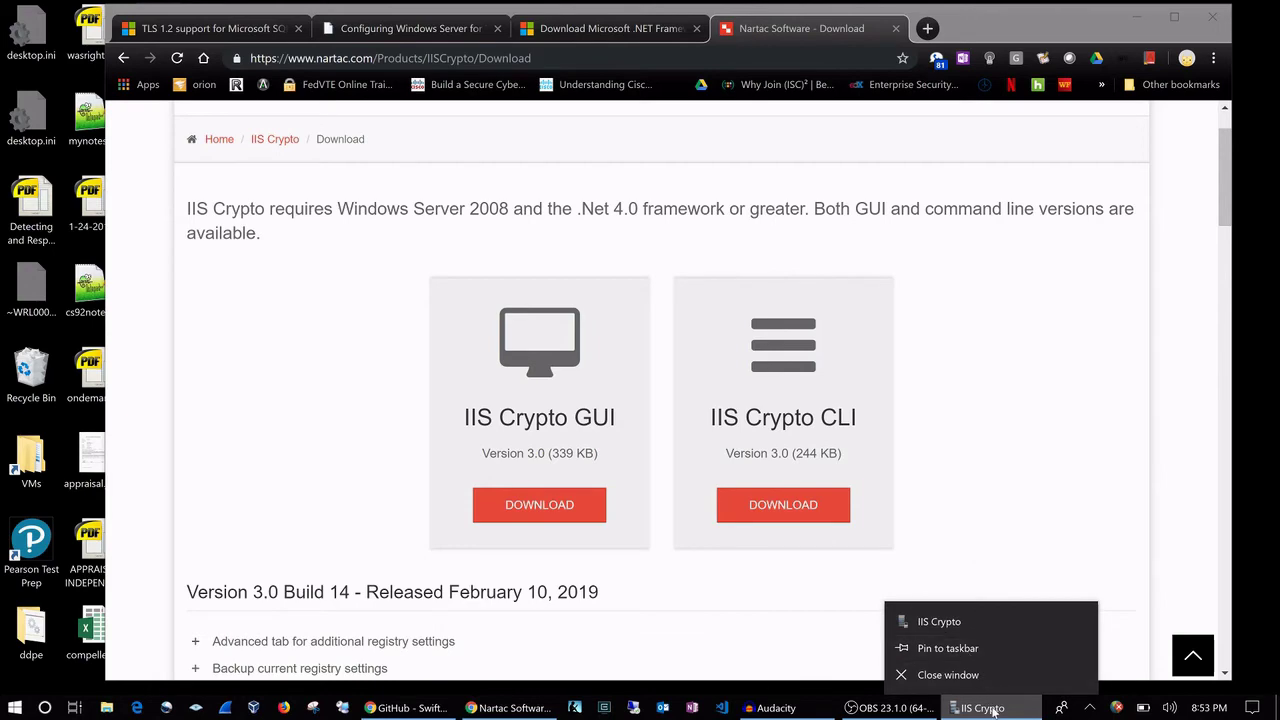
Step: Restore and reposition the IIS Crypto window, leaving the RC2 40/128 cipher enabled
left_click(993, 709)
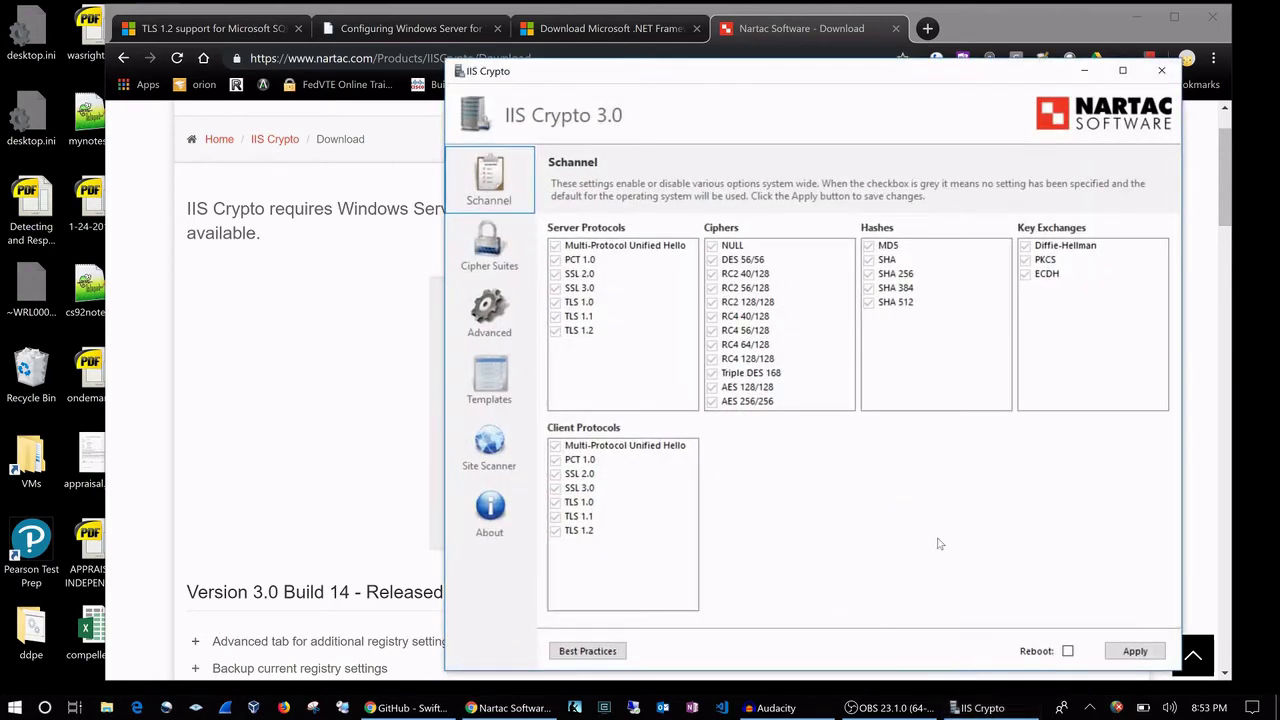
left_click_drag(941, 76, 797, 52)
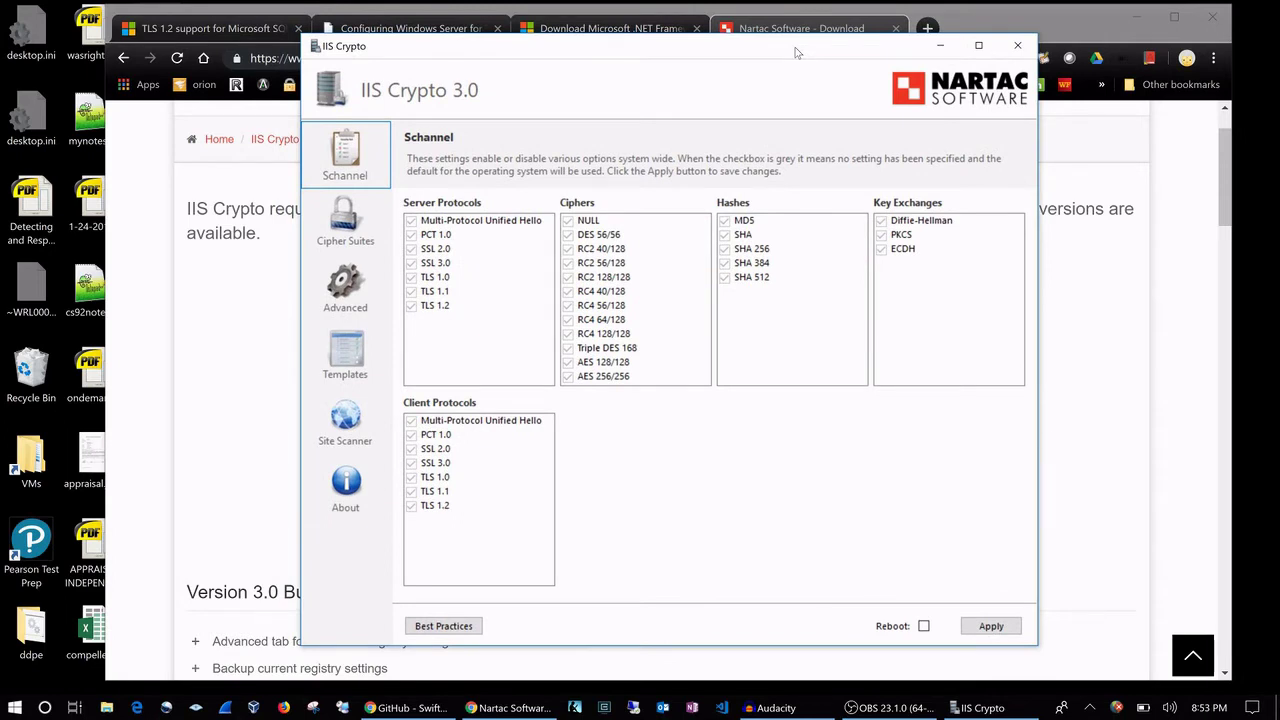
left_click(568, 249)
left_click(568, 263)
left_click(568, 277)
Step: Untick the SSL 2.0, SSL 3.0, TLS 1.0 and TLS 1.1 server protocols, keeping TLS 1.2
left_click(411, 249)
left_click(411, 263)
left_click(411, 279)
left_click(411, 292)
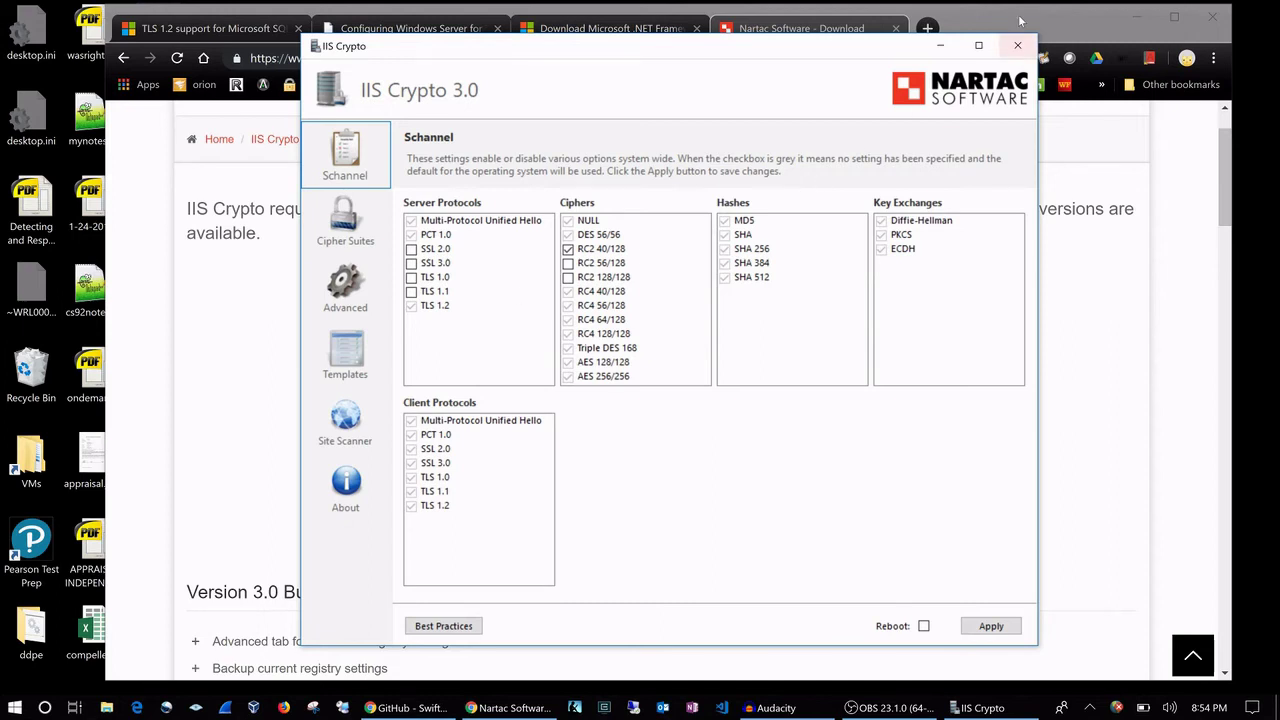
Step: Close IIS Crypto and scroll through the Nartac IIS Crypto download page
left_click(997, 40)
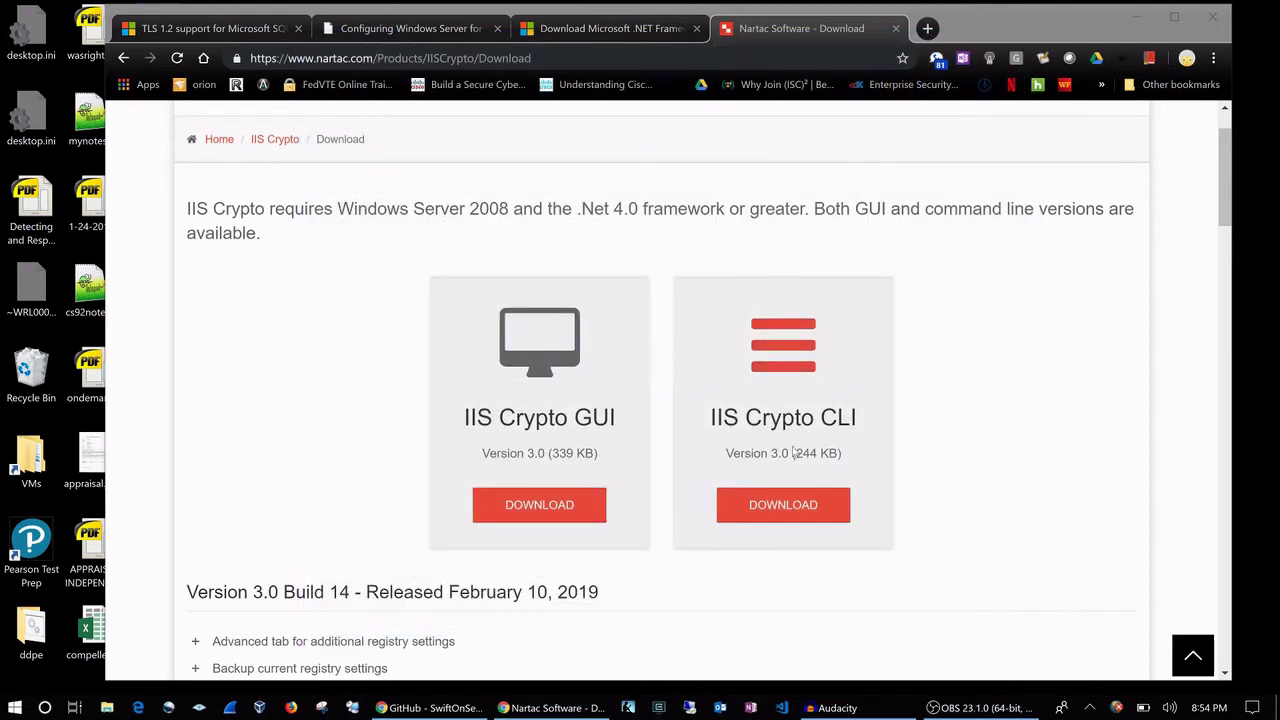
left_click(828, 503)
scroll(800, 474, "down", 2)
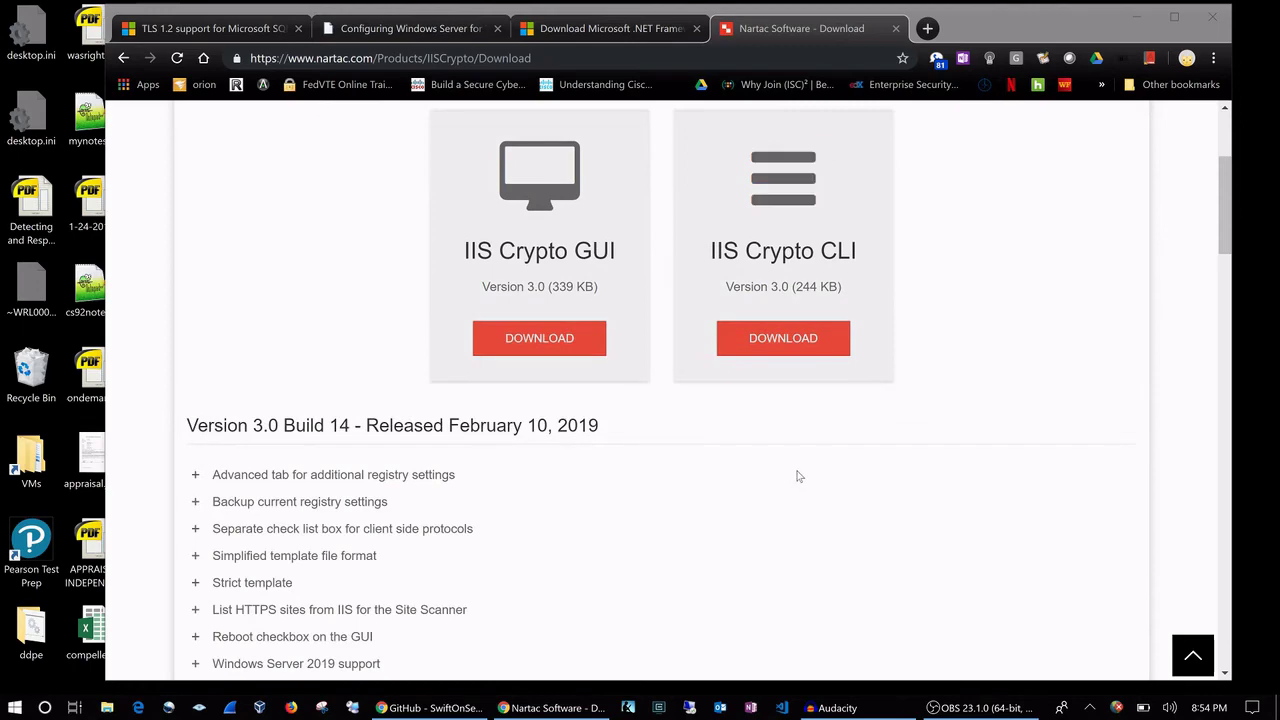
scroll(799, 476, "down", 3)
scroll(797, 474, "down", 4)
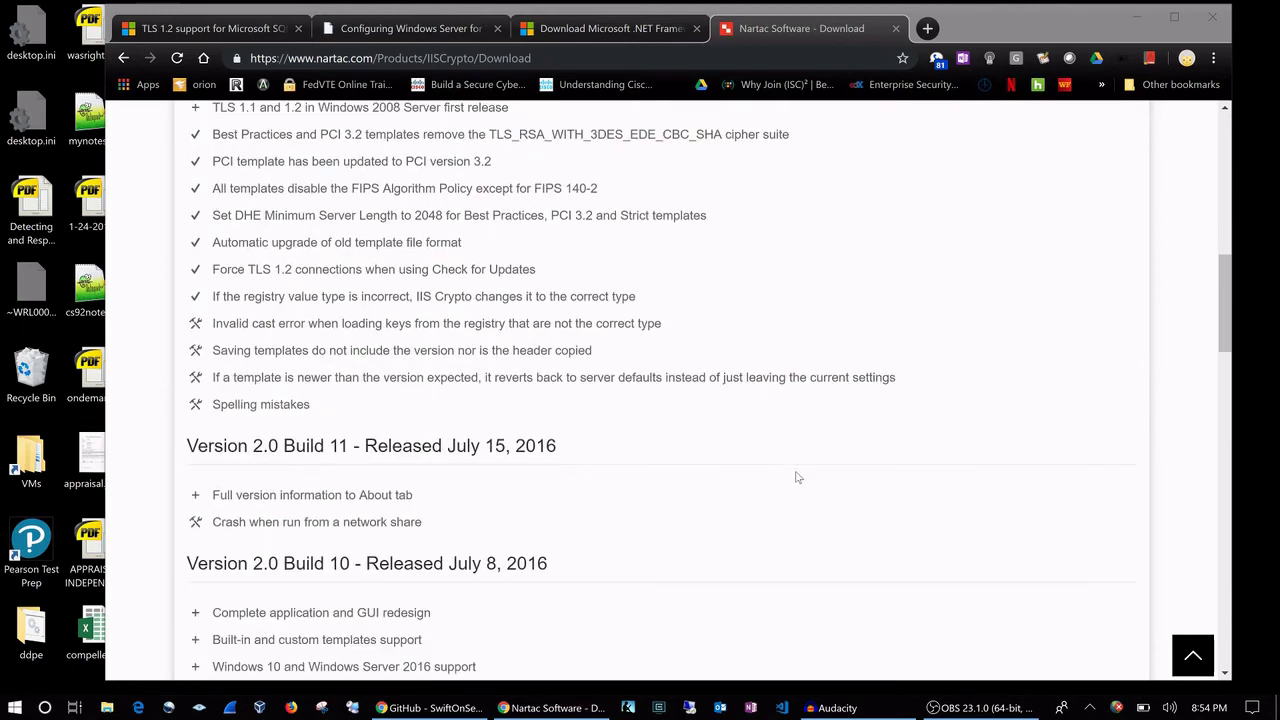
scroll(799, 478, "up", 7)
scroll(799, 478, "up", 2)
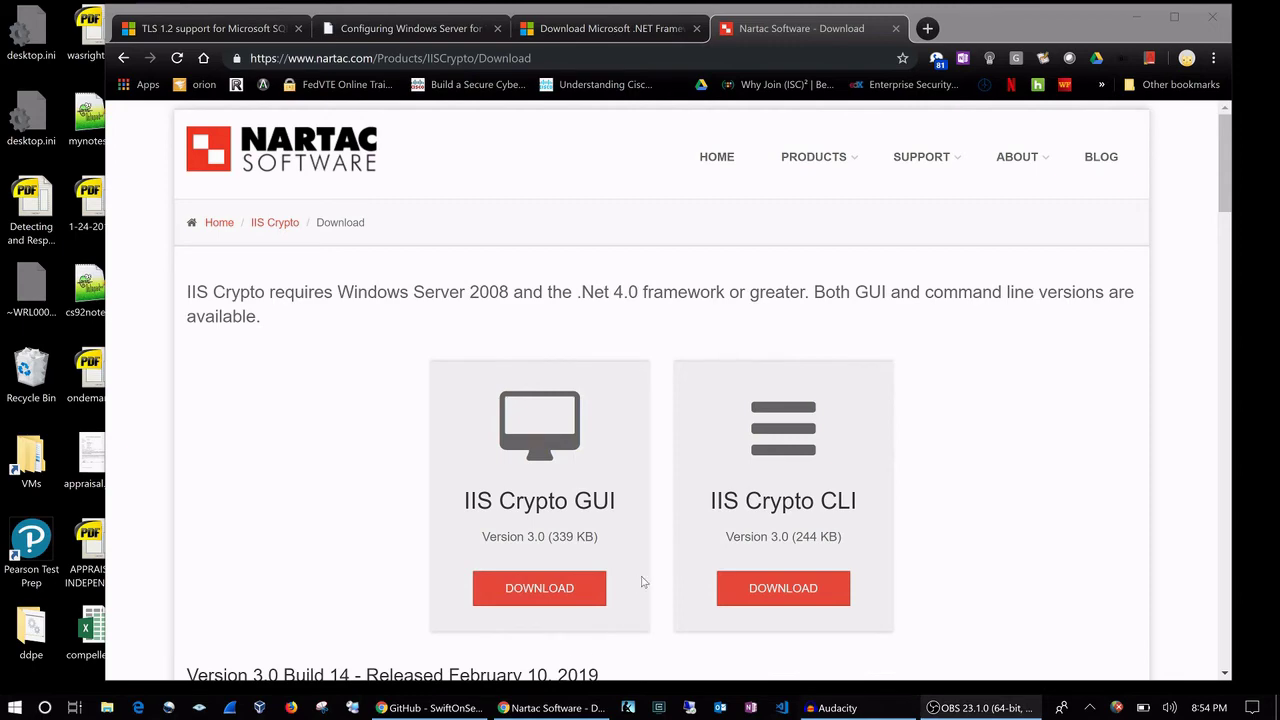
scroll(580, 533, "down", 6)
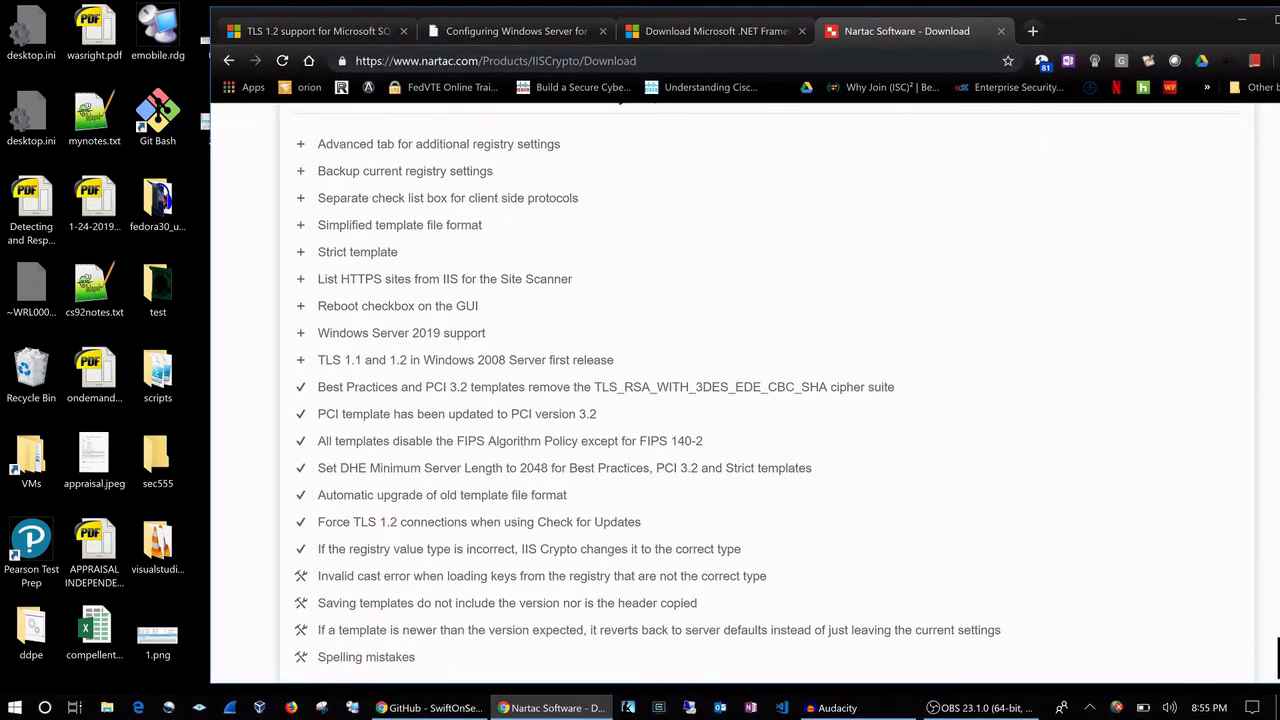
scroll(440, 365, "down", 4)
scroll(452, 361, "up", 9)
scroll(455, 365, "up", 2)
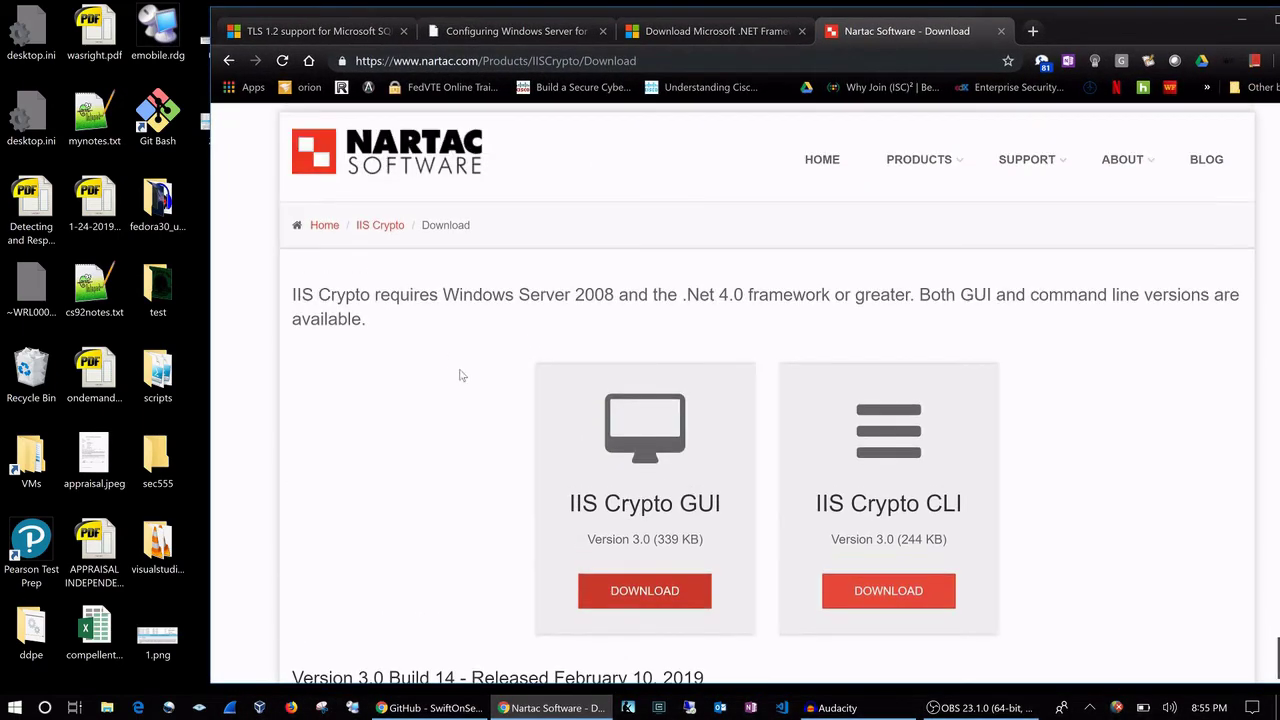
Step: Download the IIS Crypto 3.0 GUI again and run IISCrypto (1).exe
left_click(612, 584)
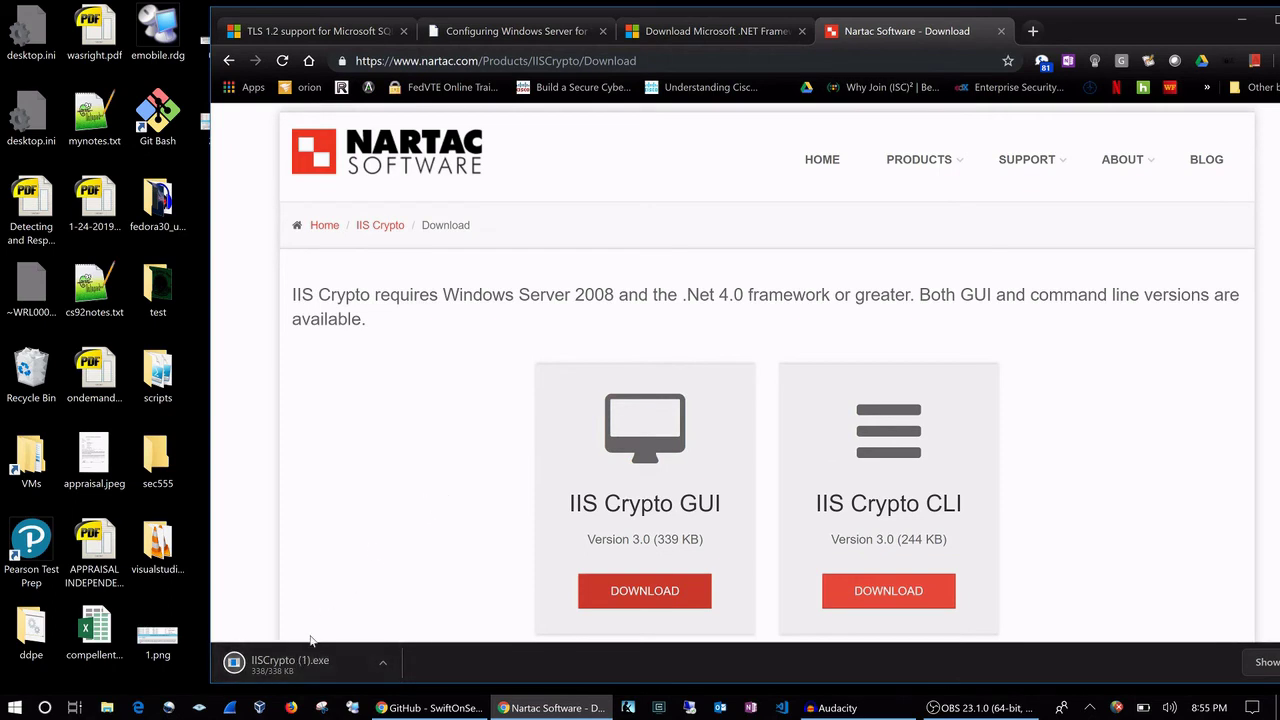
left_click(303, 664)
scroll(437, 597, "down", 3)
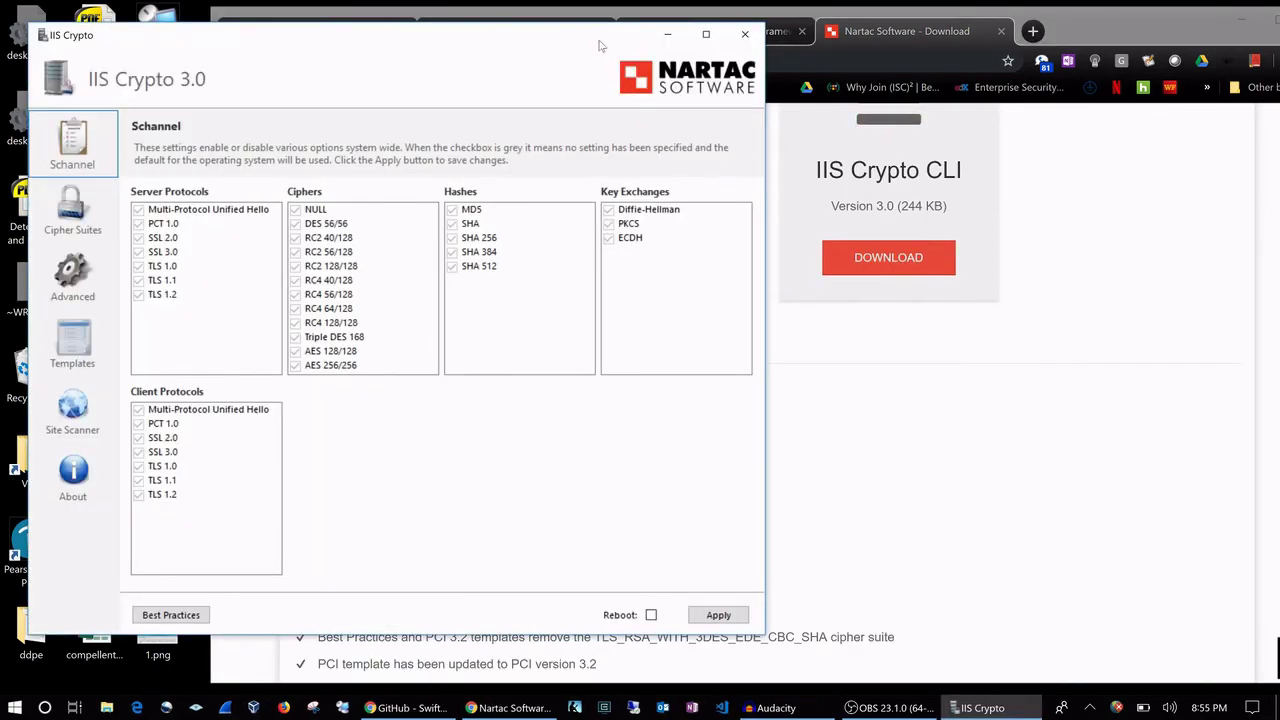
Step: Arrange the new IIS Crypto window, untick SSL 3.0 and TLS 1.0 server protocols, then close it
left_click_drag(597, 38, 885, 40)
left_click_drag(1079, 23, 912, 650)
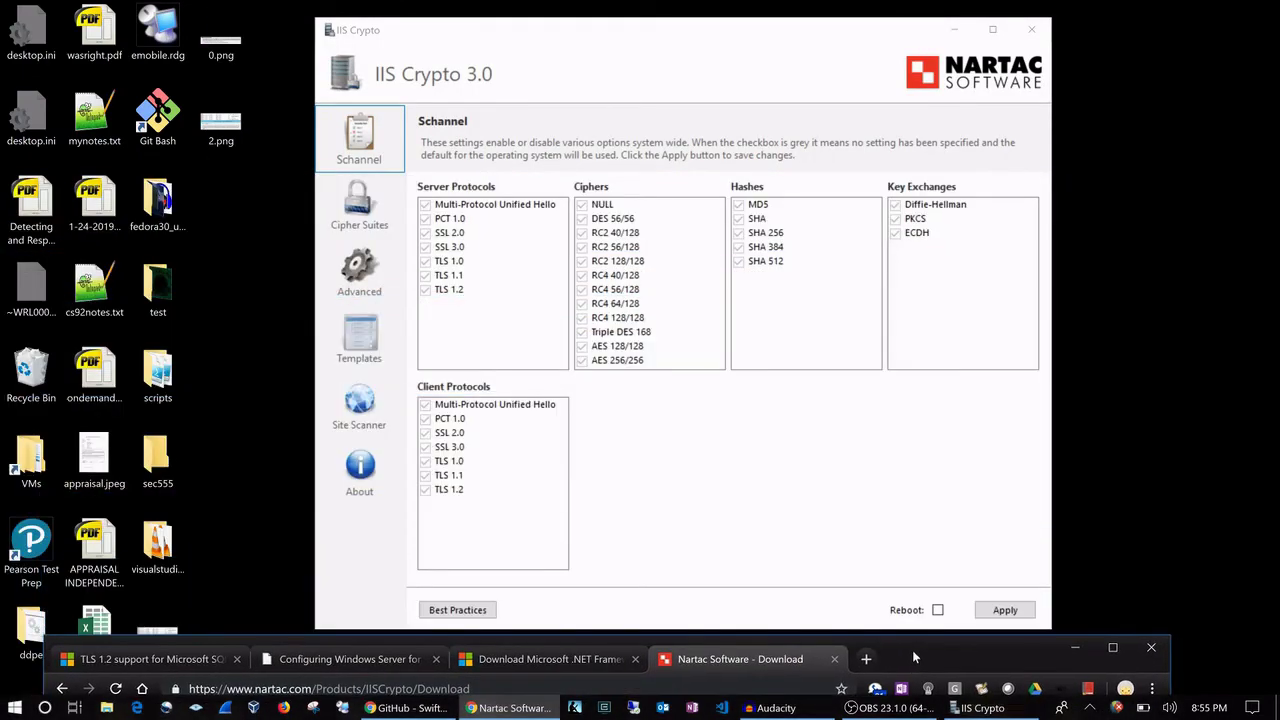
left_click(433, 247)
left_click(430, 261)
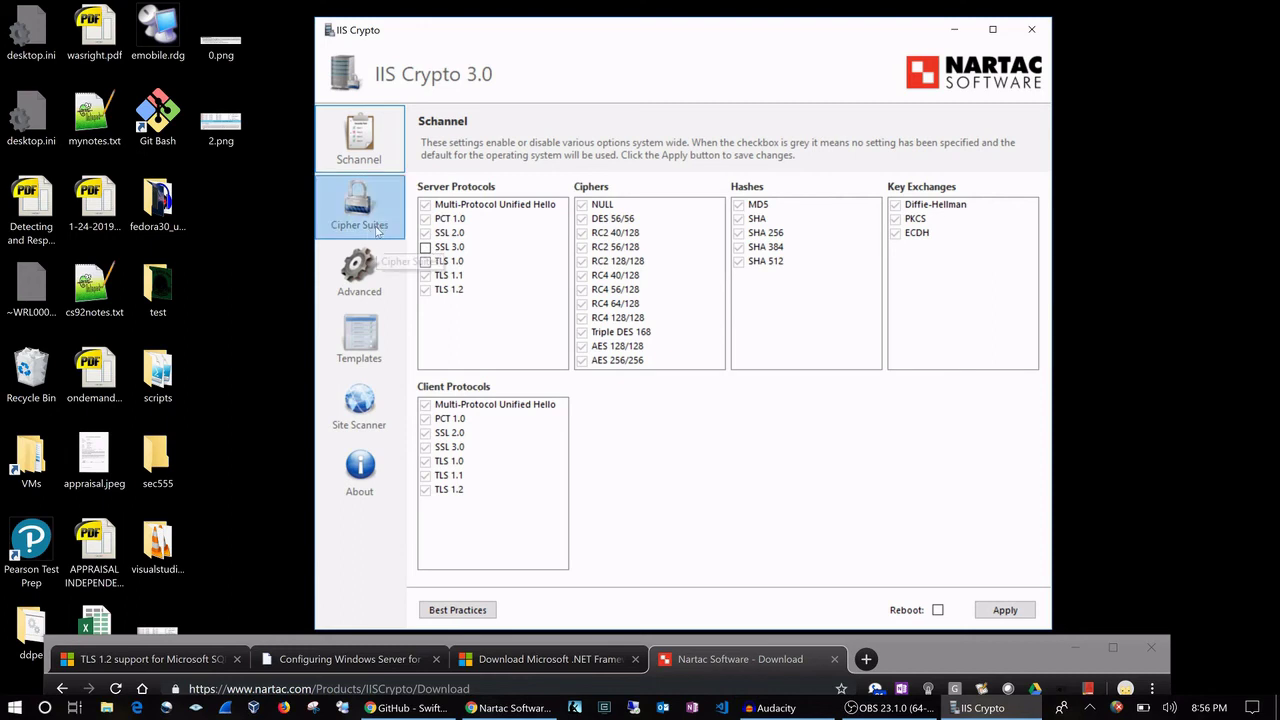
left_click(1032, 27)
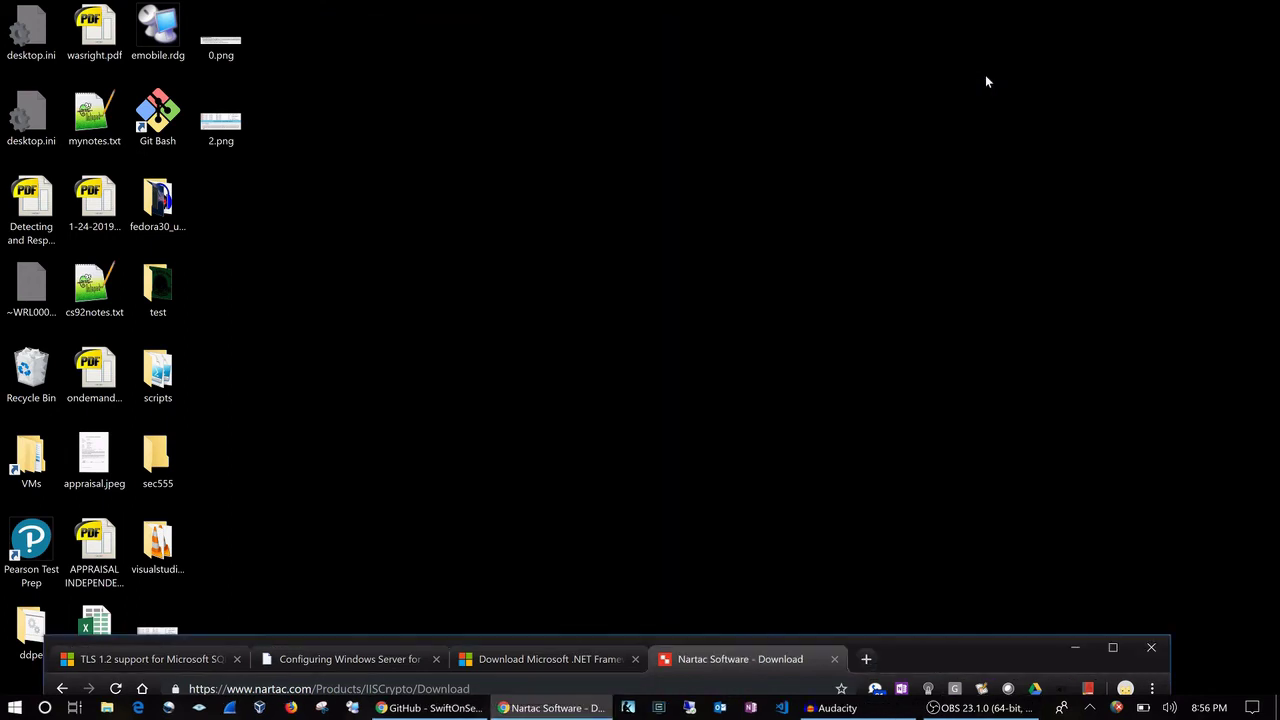
Step: Maximize, restore, then minimize the Chrome window holding the Nartac download page
double_click(929, 651)
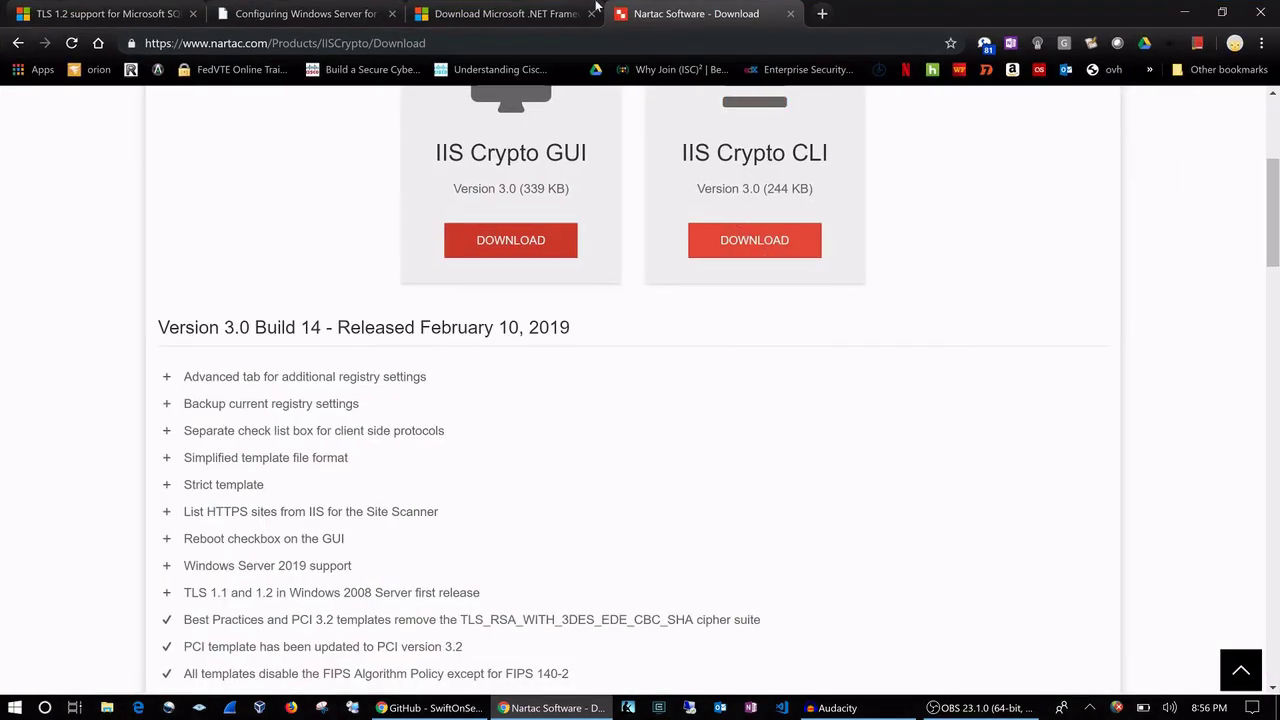
left_click_drag(930, 8, 894, 30)
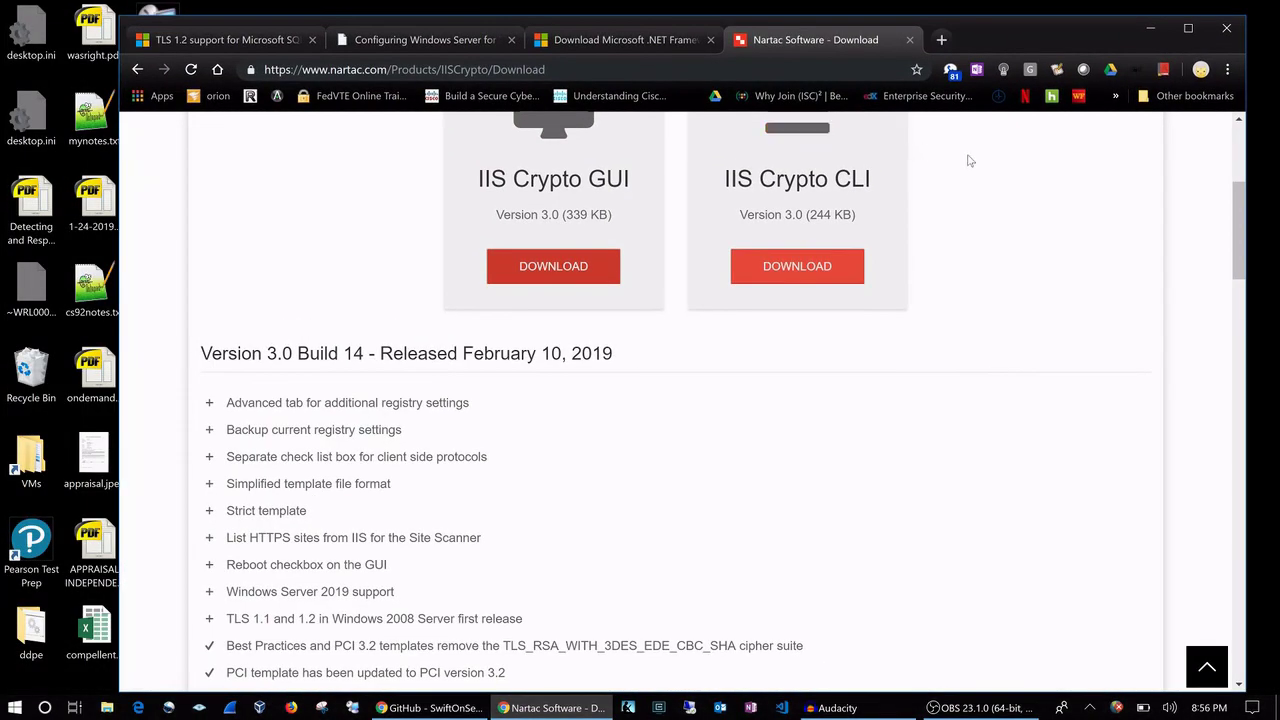
left_click(1150, 28)
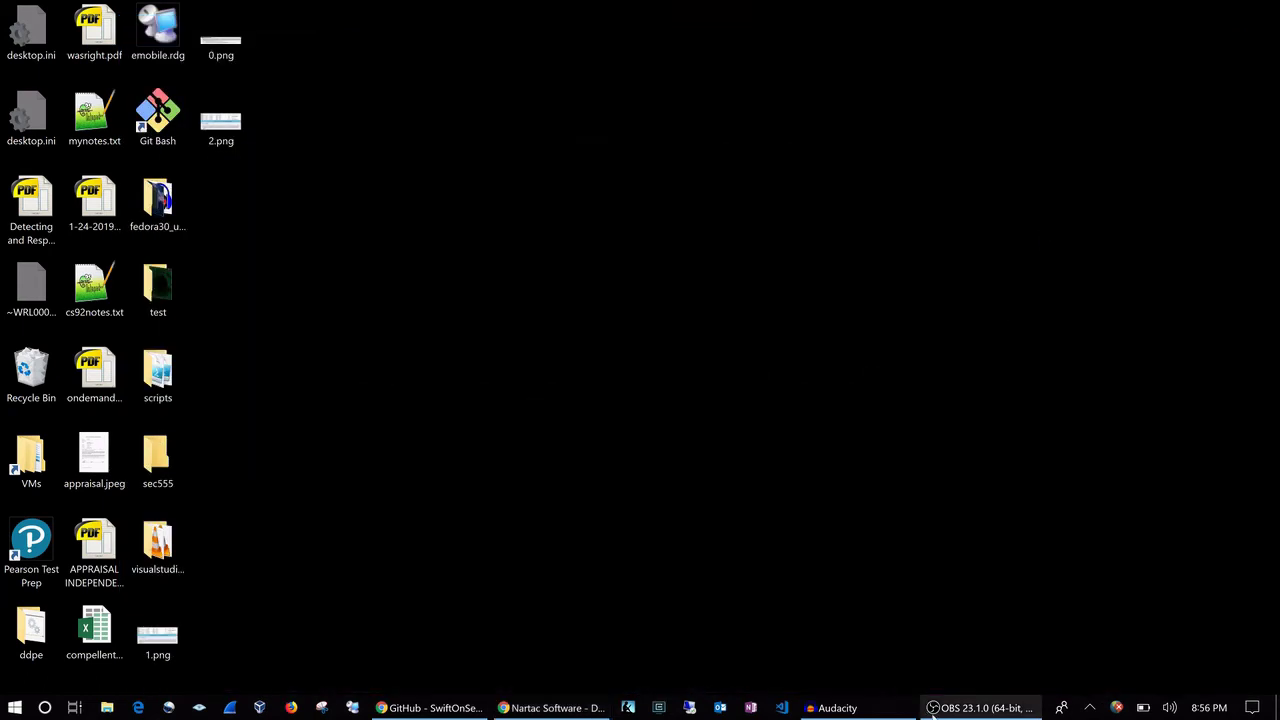
mouse_move(953, 712)
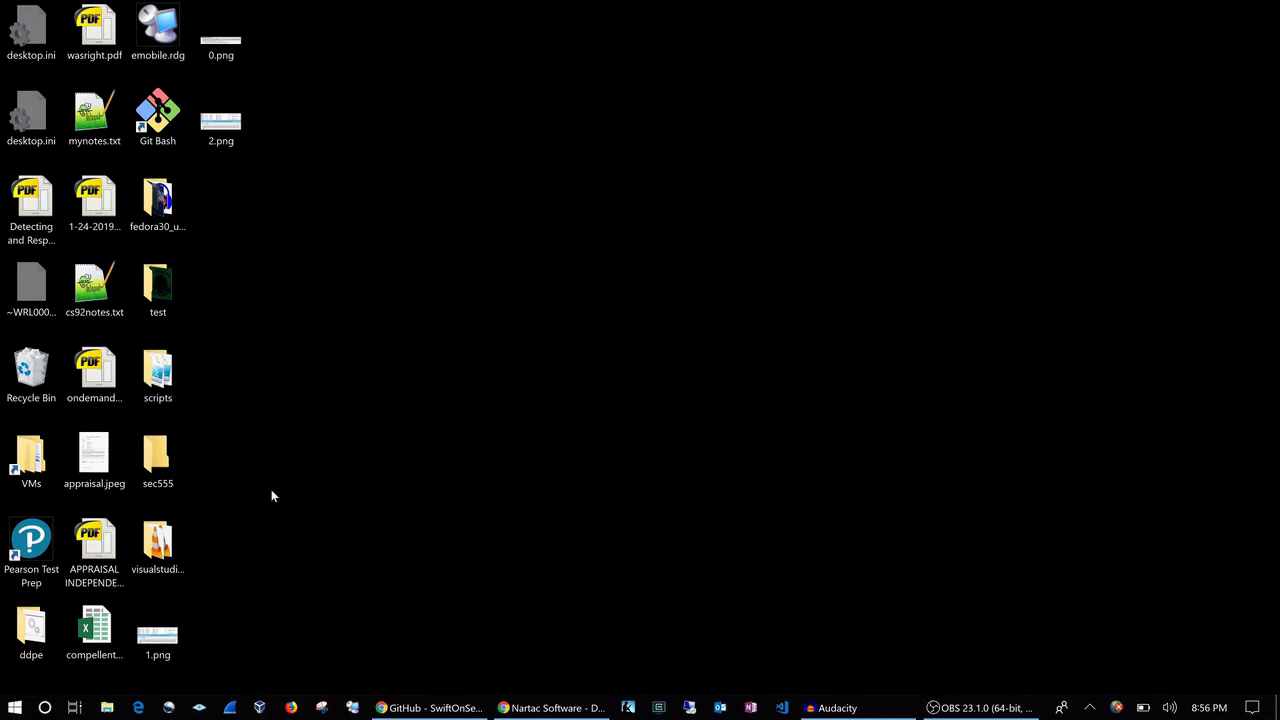
Step: Run IISCrypto (1).exe from the Downloads folder in File Explorer, then minimize Explorer
right_click(6, 710)
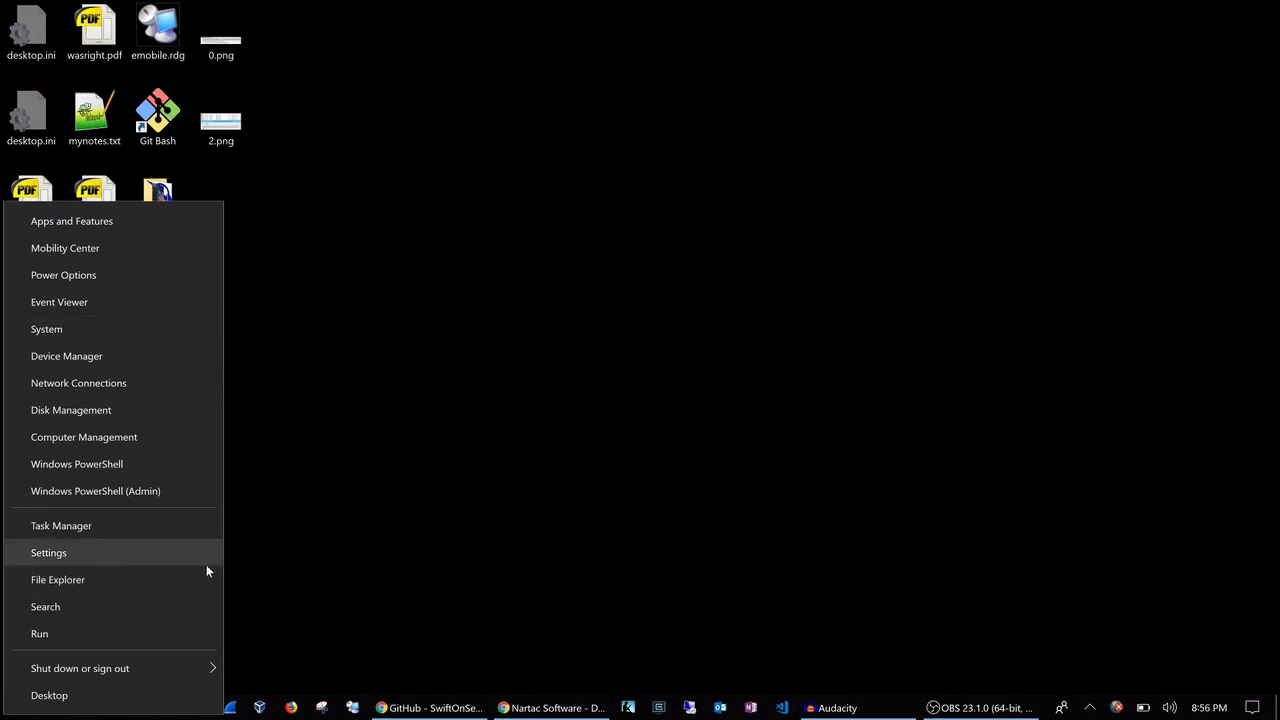
key("Escape")
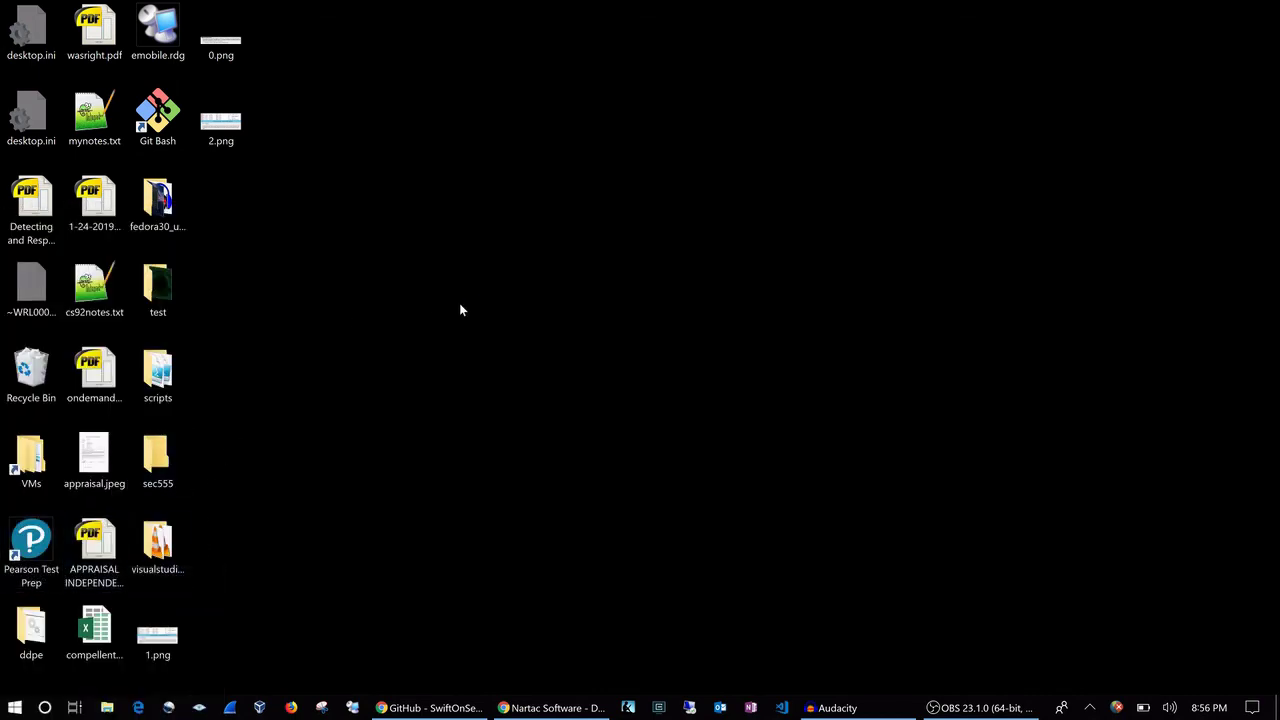
key("super+e")
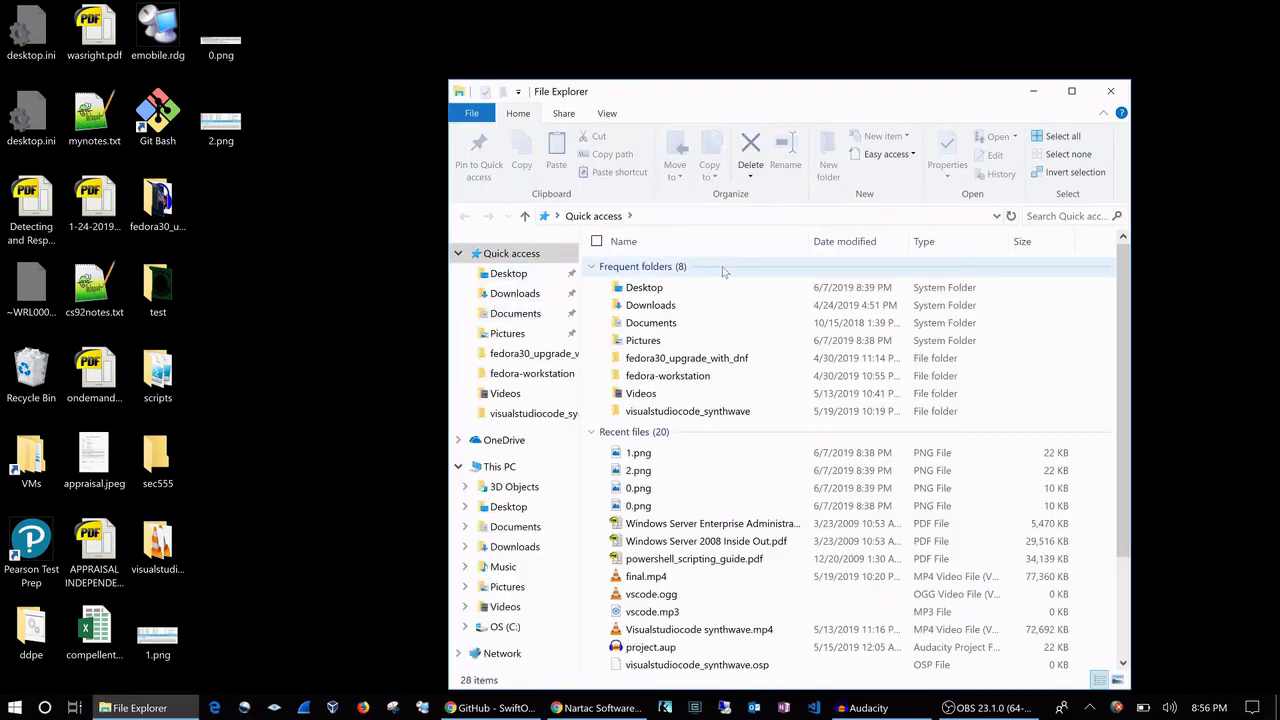
double_click(667, 302)
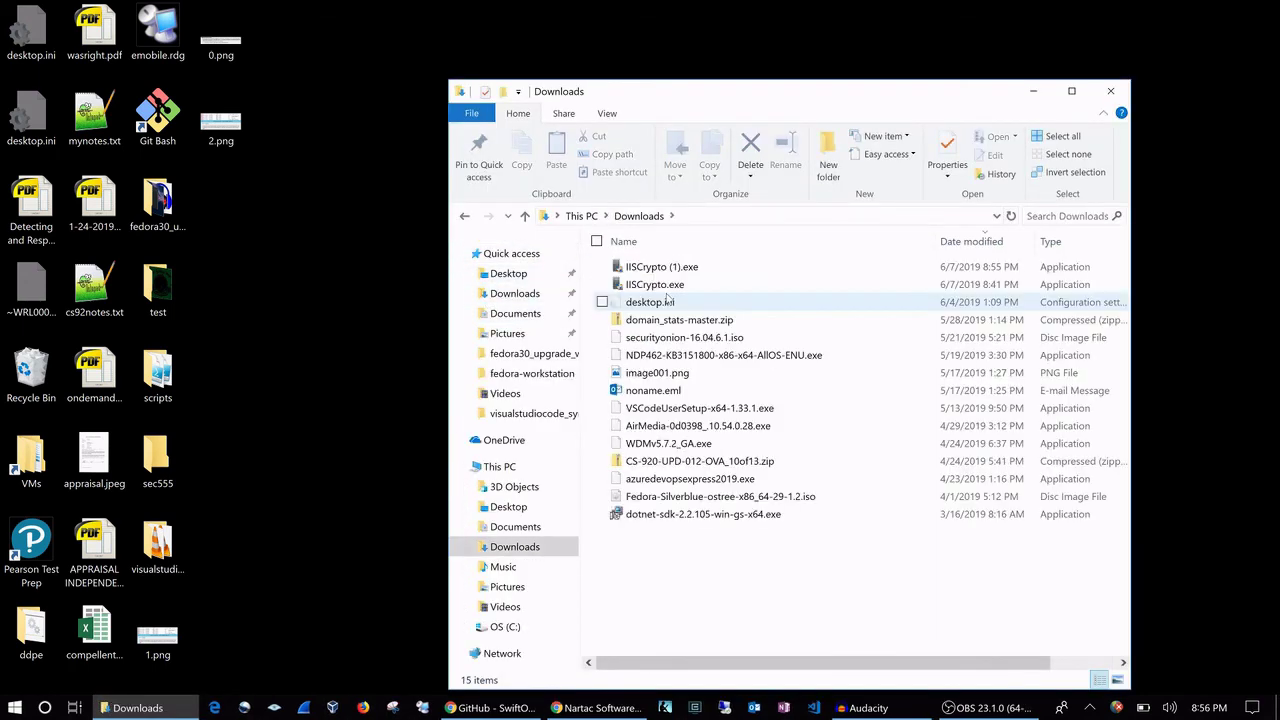
double_click(662, 266)
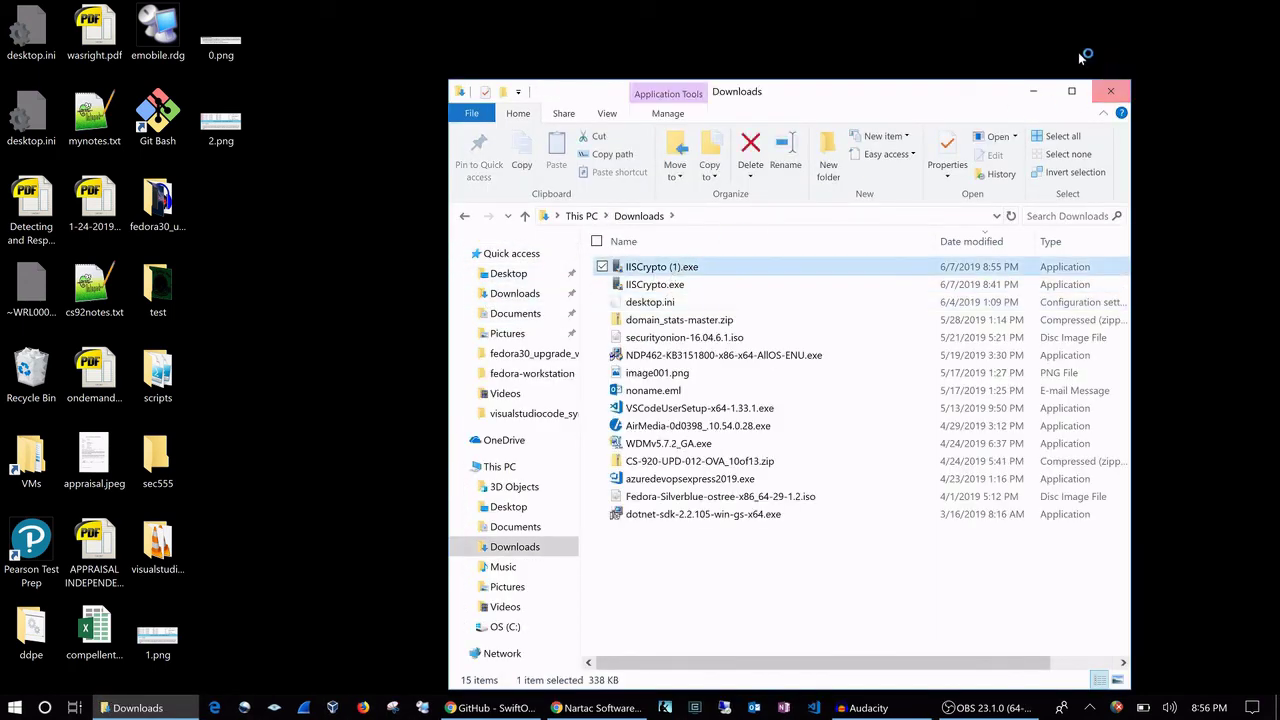
left_click(1033, 91)
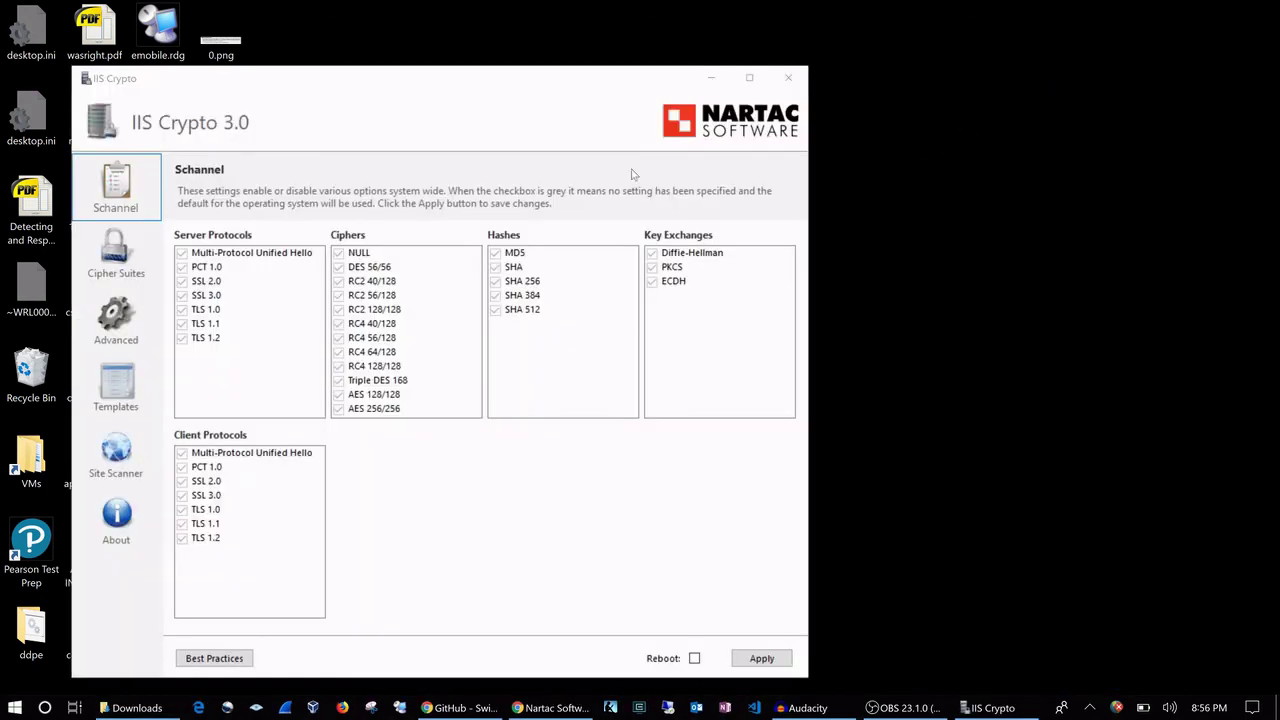
Step: Untick TLS 1.0 and TLS 1.1 under Server Protocols, leaving TLS 1.2 unchanged
left_click_drag(569, 92, 790, 101)
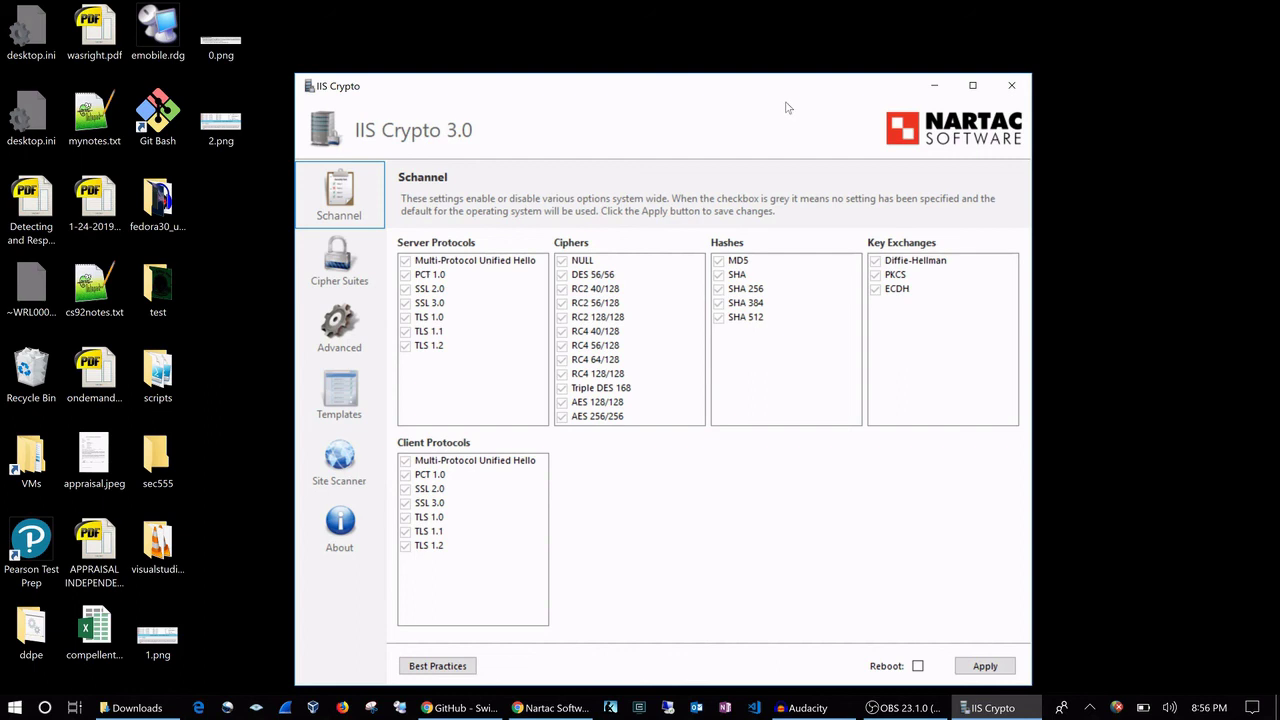
left_click(406, 331)
left_click(406, 317)
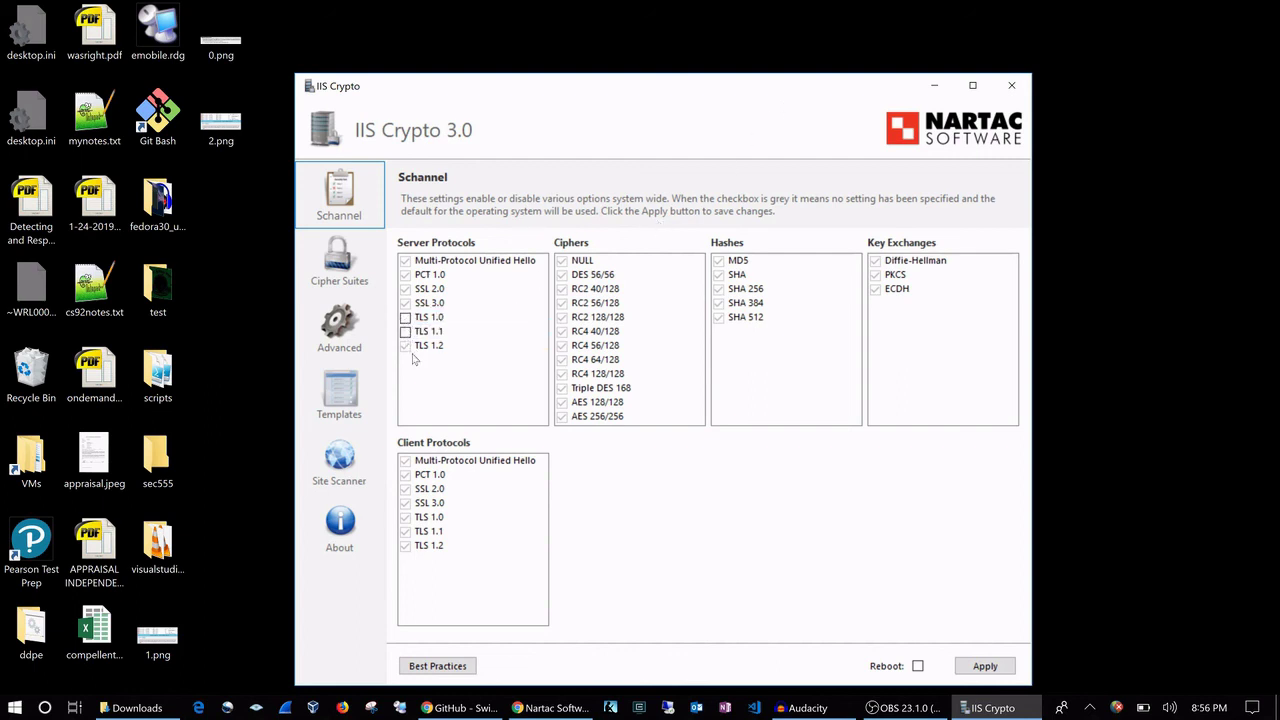